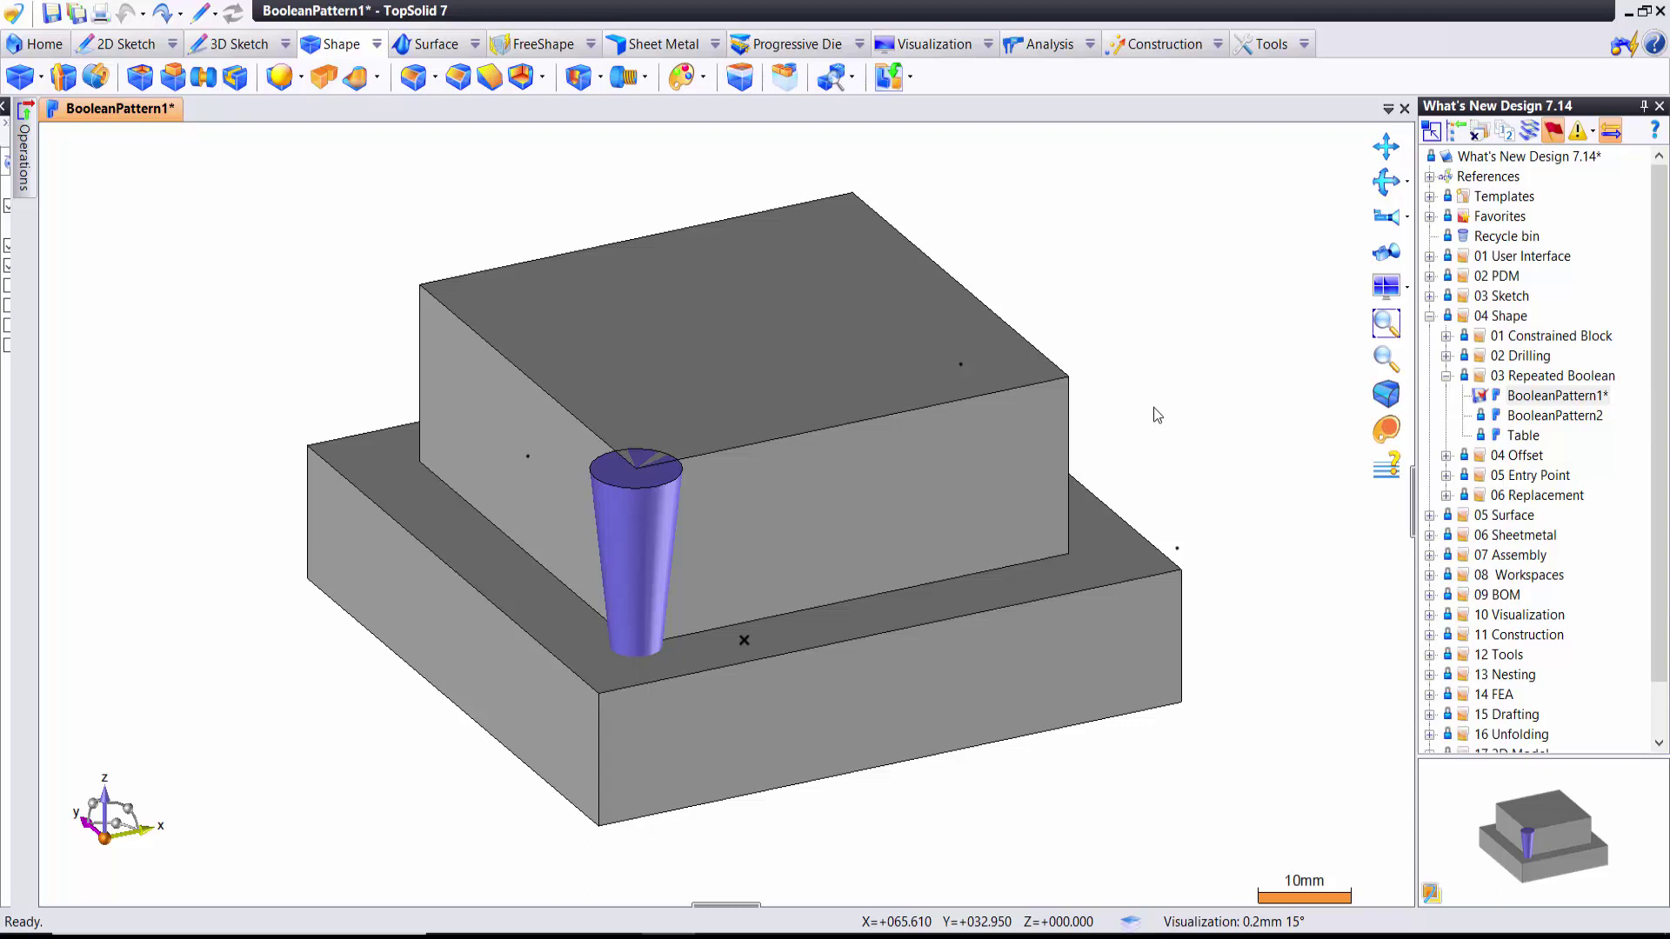
# Open the Shape operations menu for the BooleanPattern1 stepped block
pyautogui.click(376, 44)
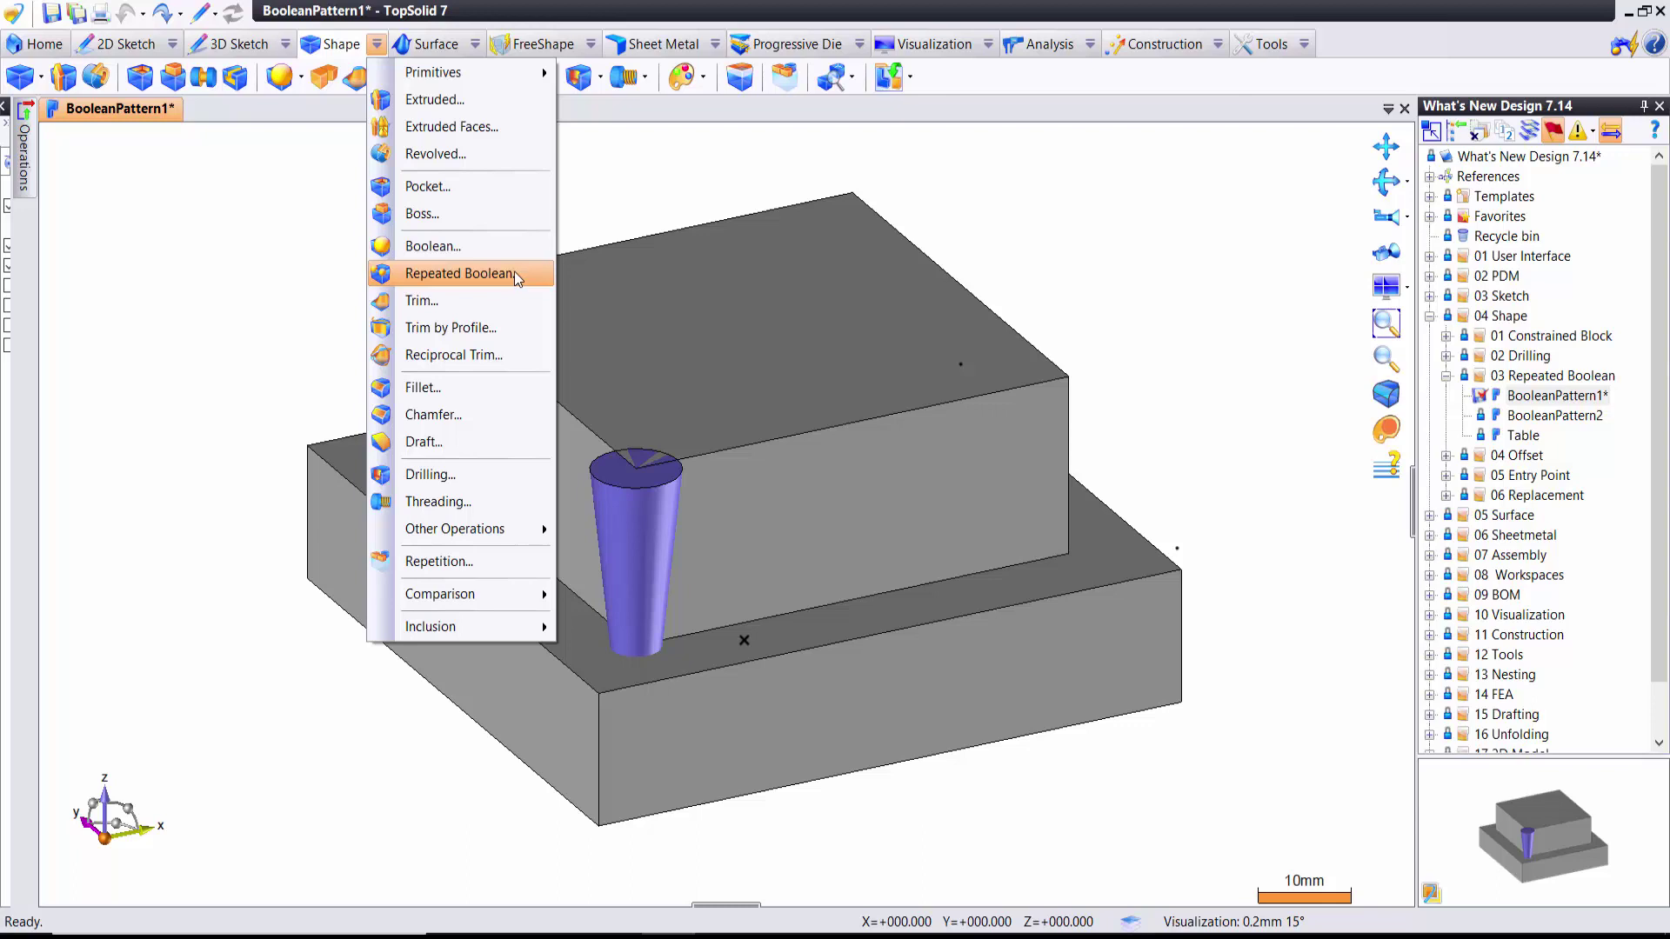
# Launch the Repeated Boolean command from the Shape menu
pyautogui.click(287, 96)
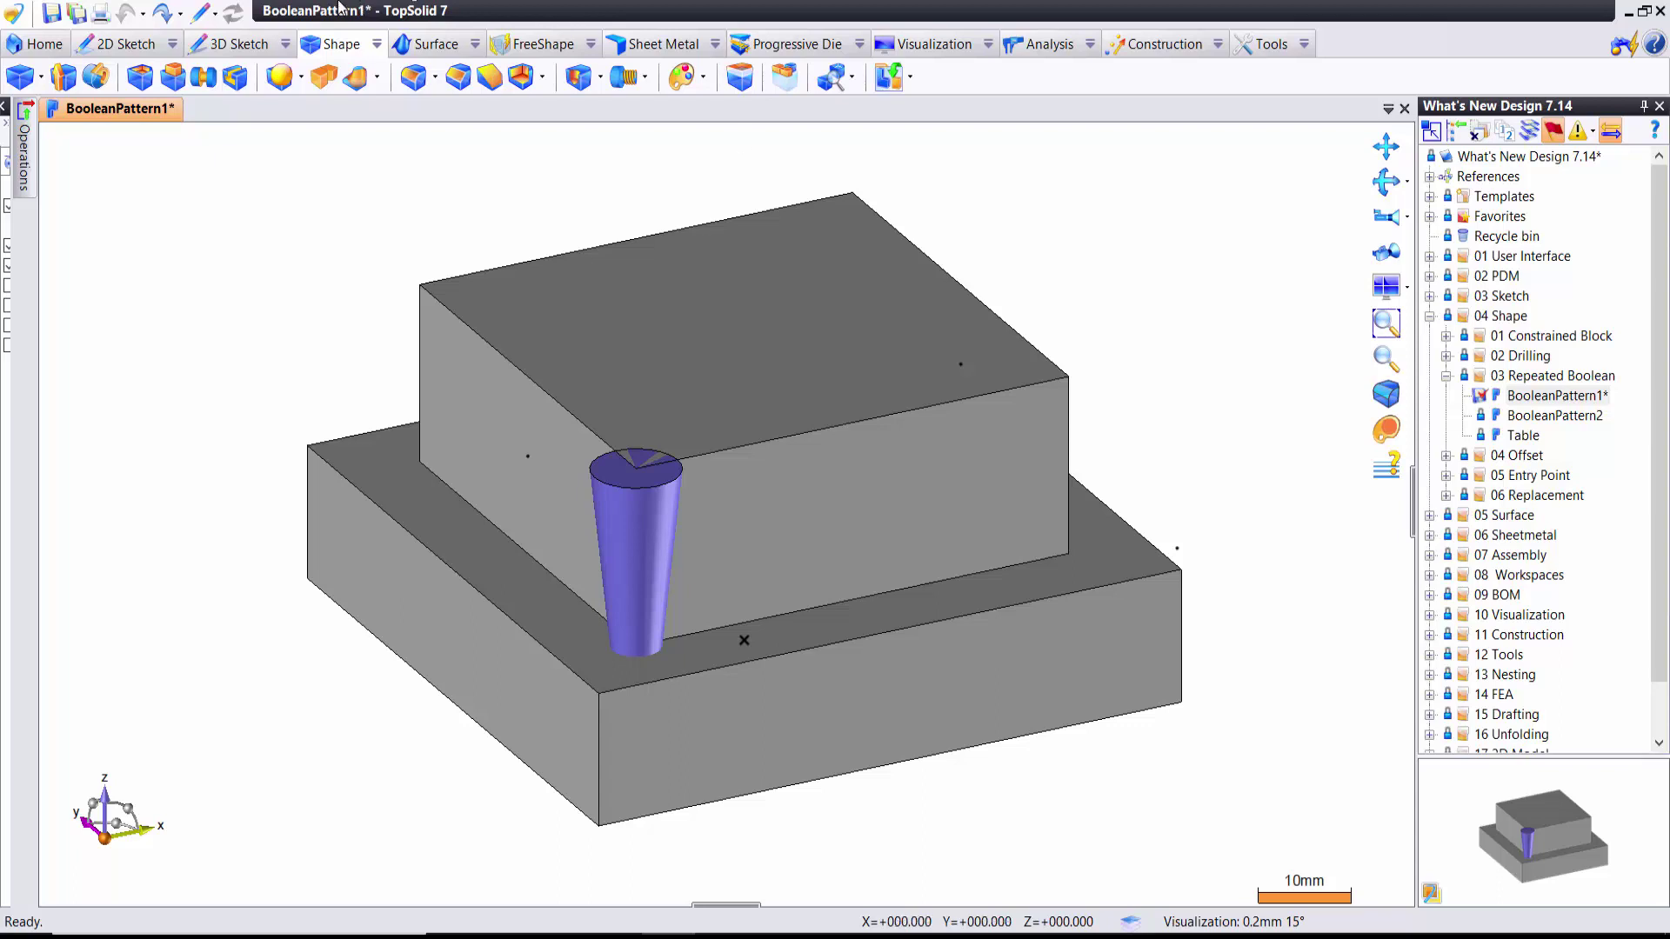
pyautogui.click(376, 48)
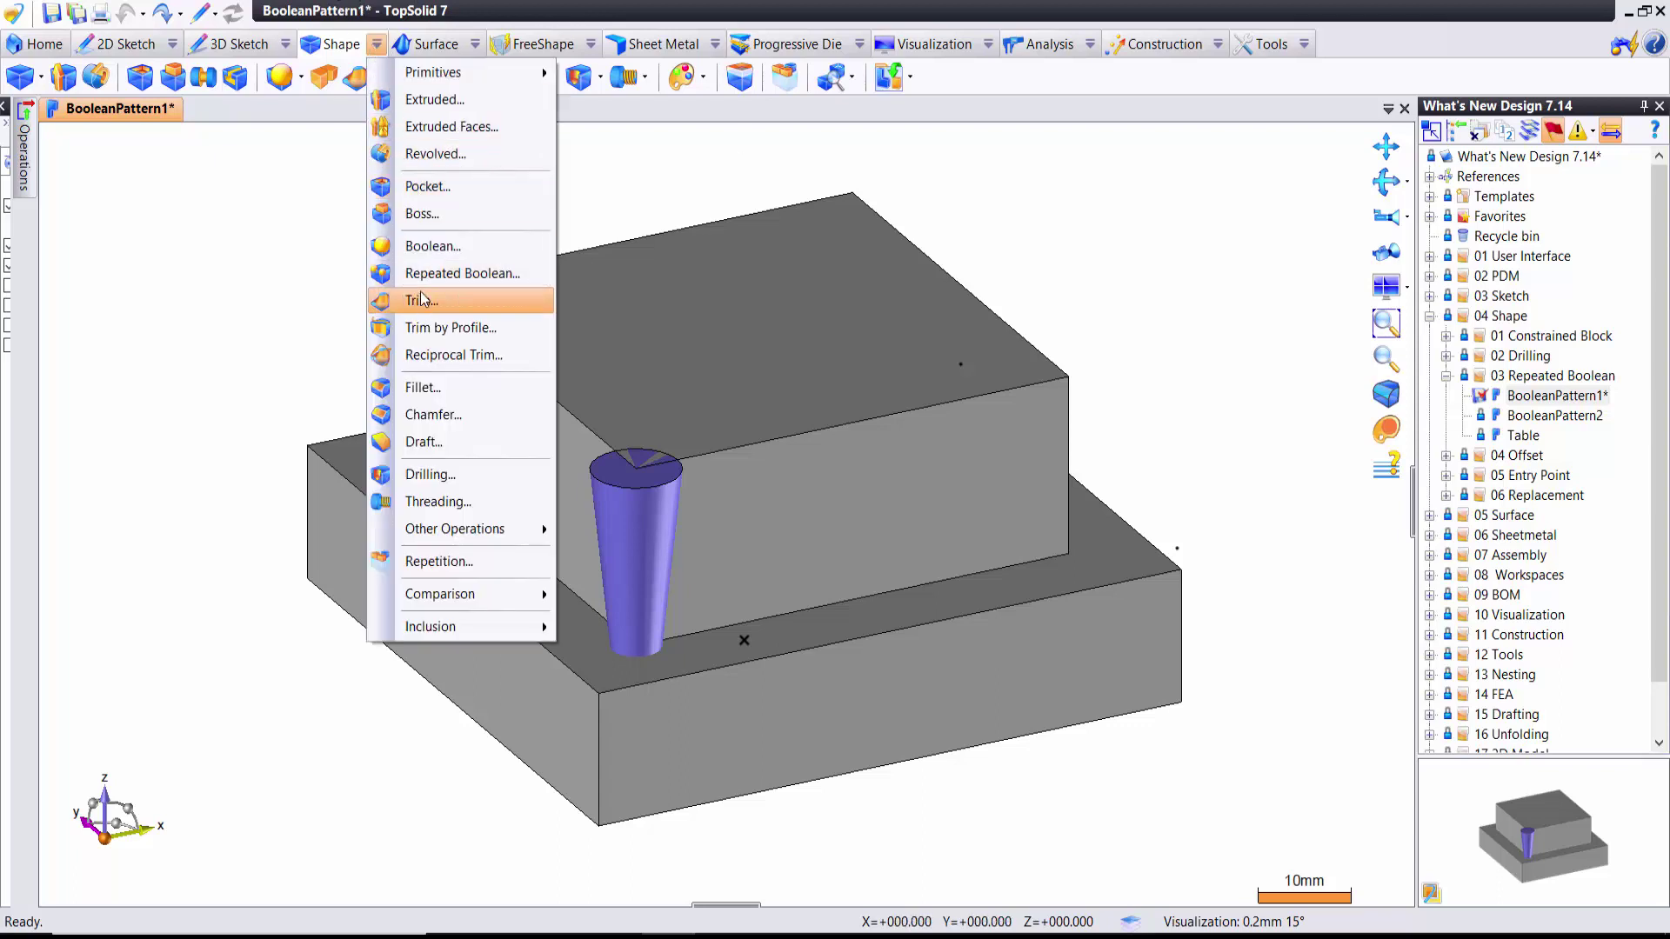
pyautogui.click(481, 275)
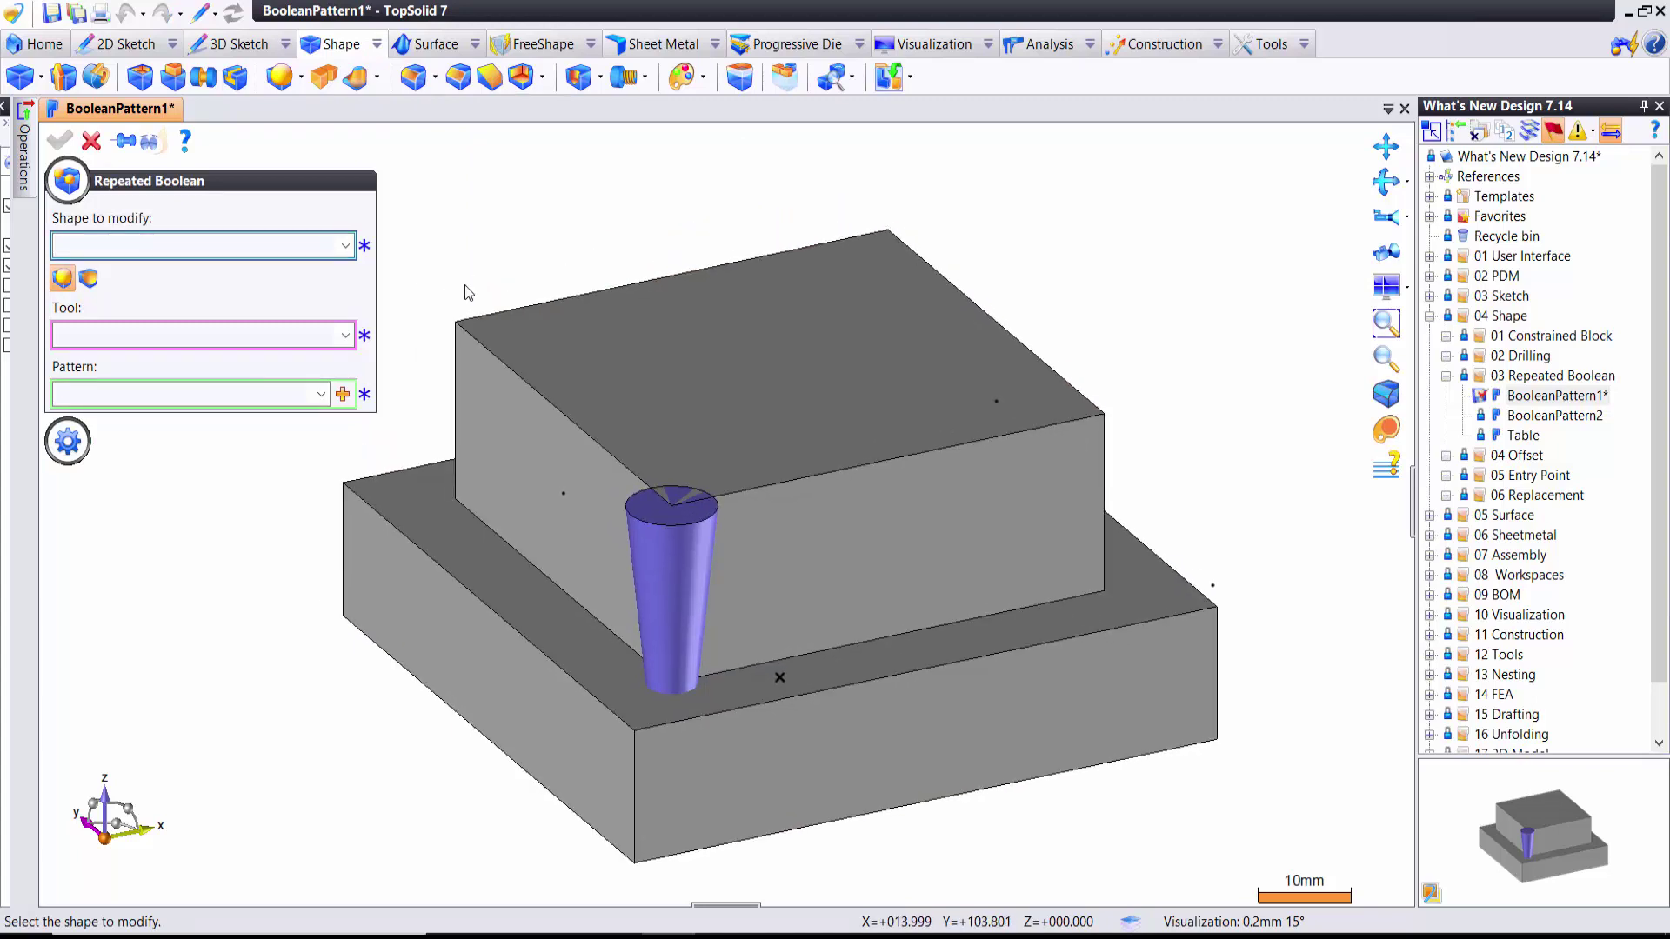
# Set BooleanPattern1 as shape to modify, Union mode, and the tapered cone as tool
pyautogui.click(597, 316)
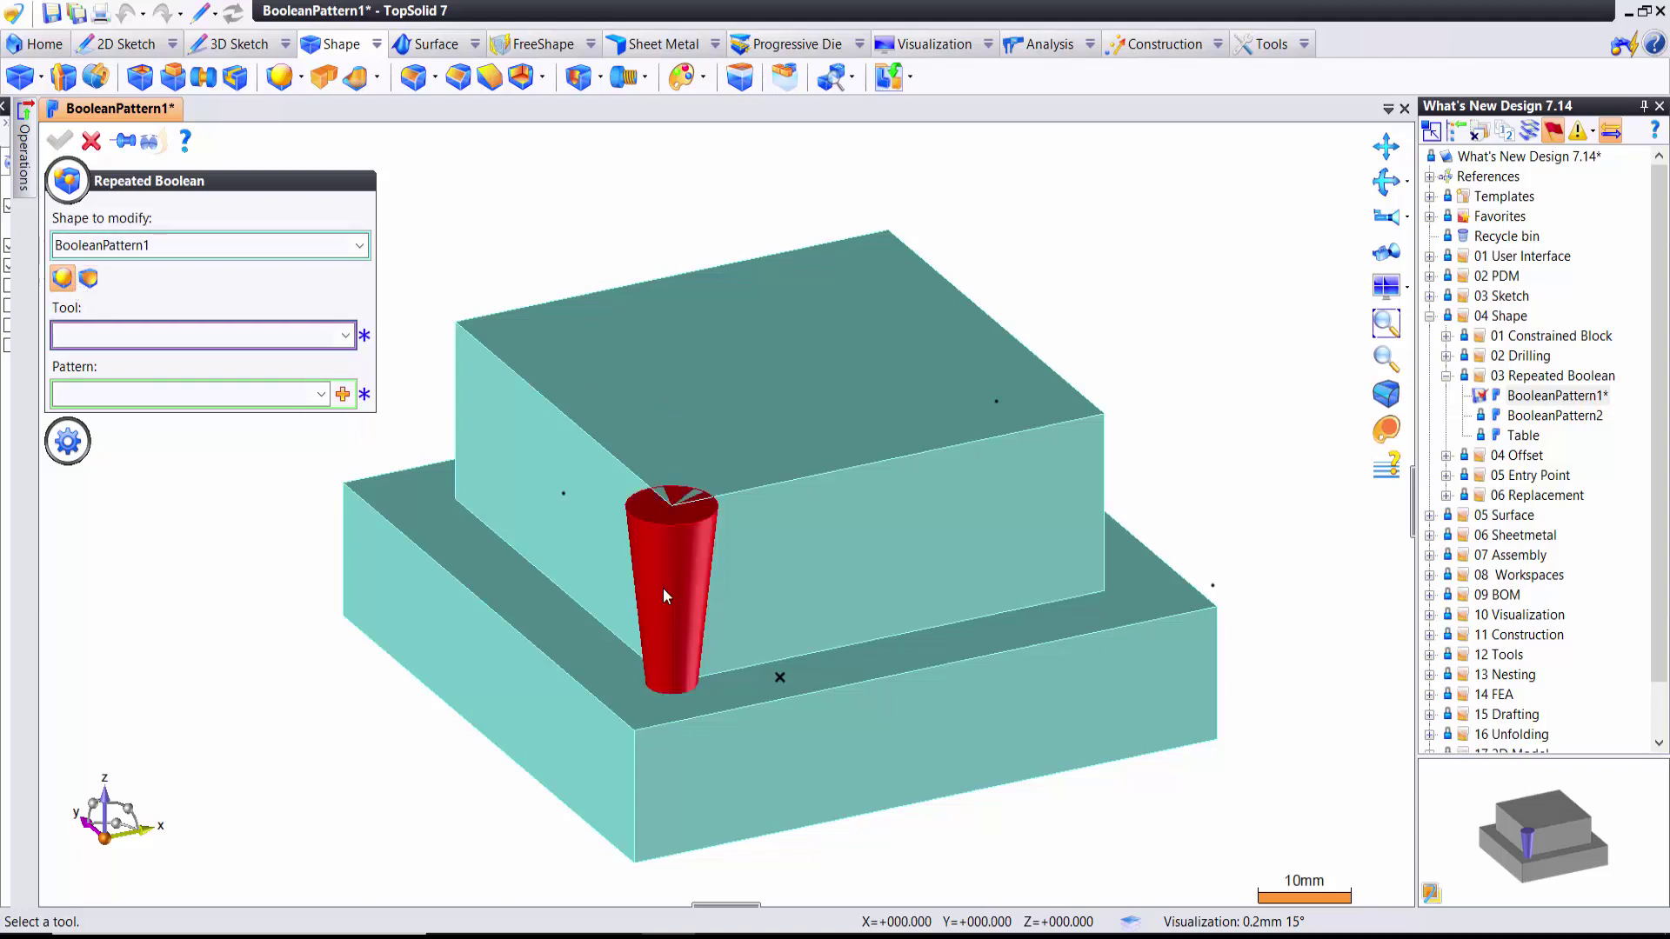
pyautogui.click(88, 278)
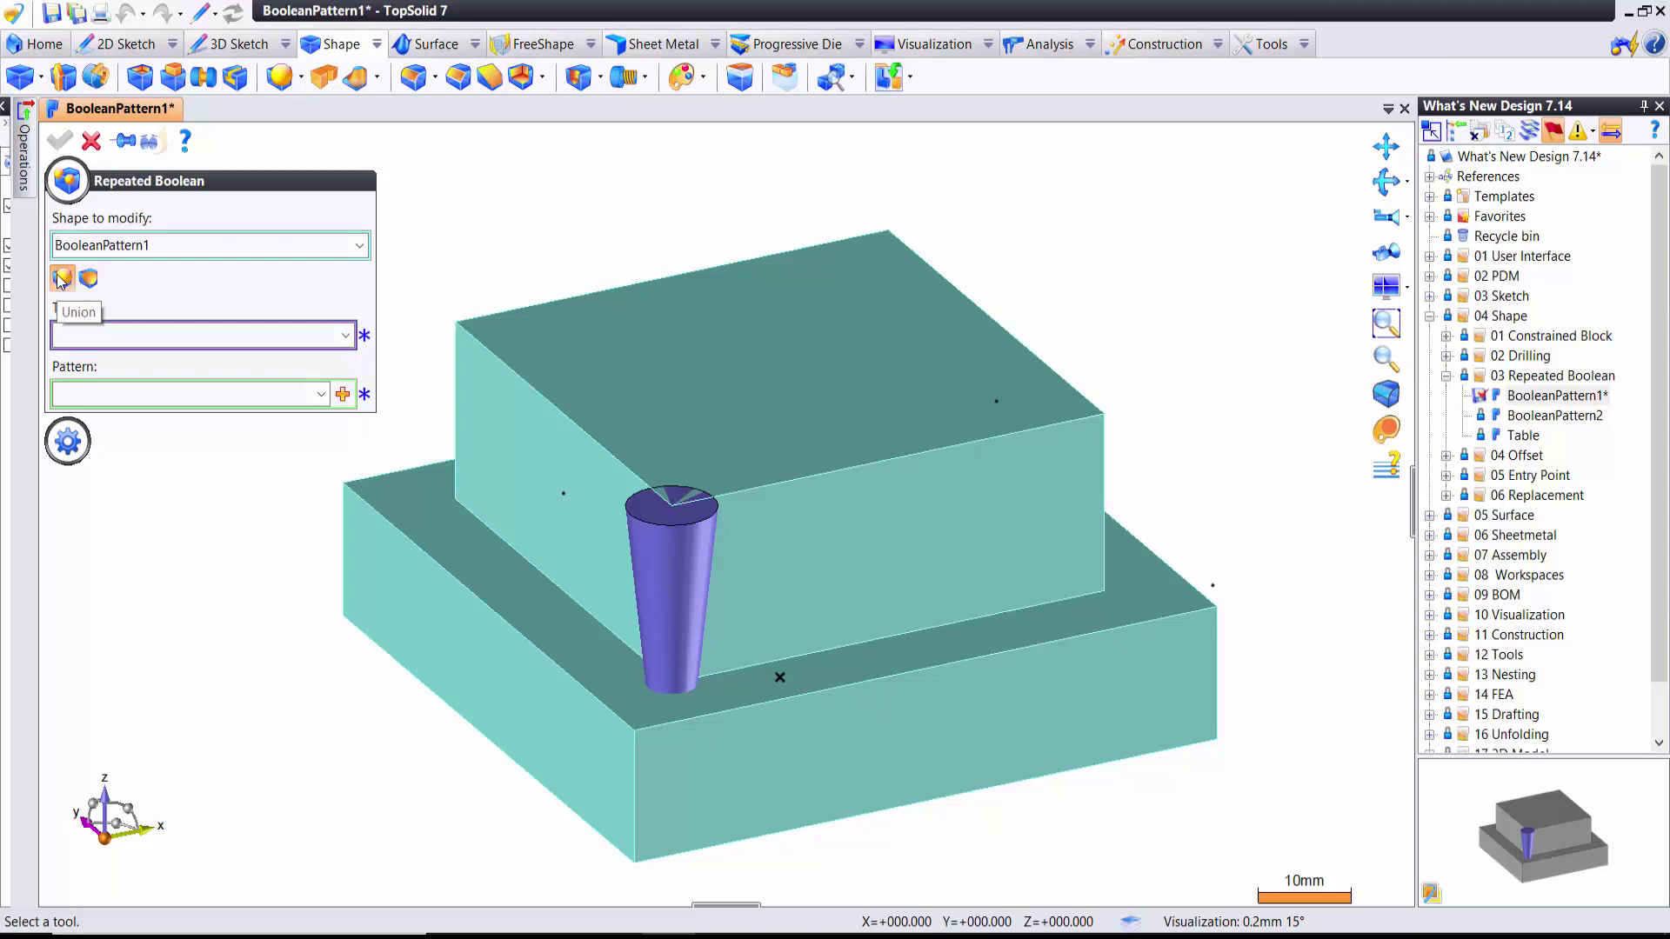
pyautogui.click(61, 280)
pyautogui.click(666, 572)
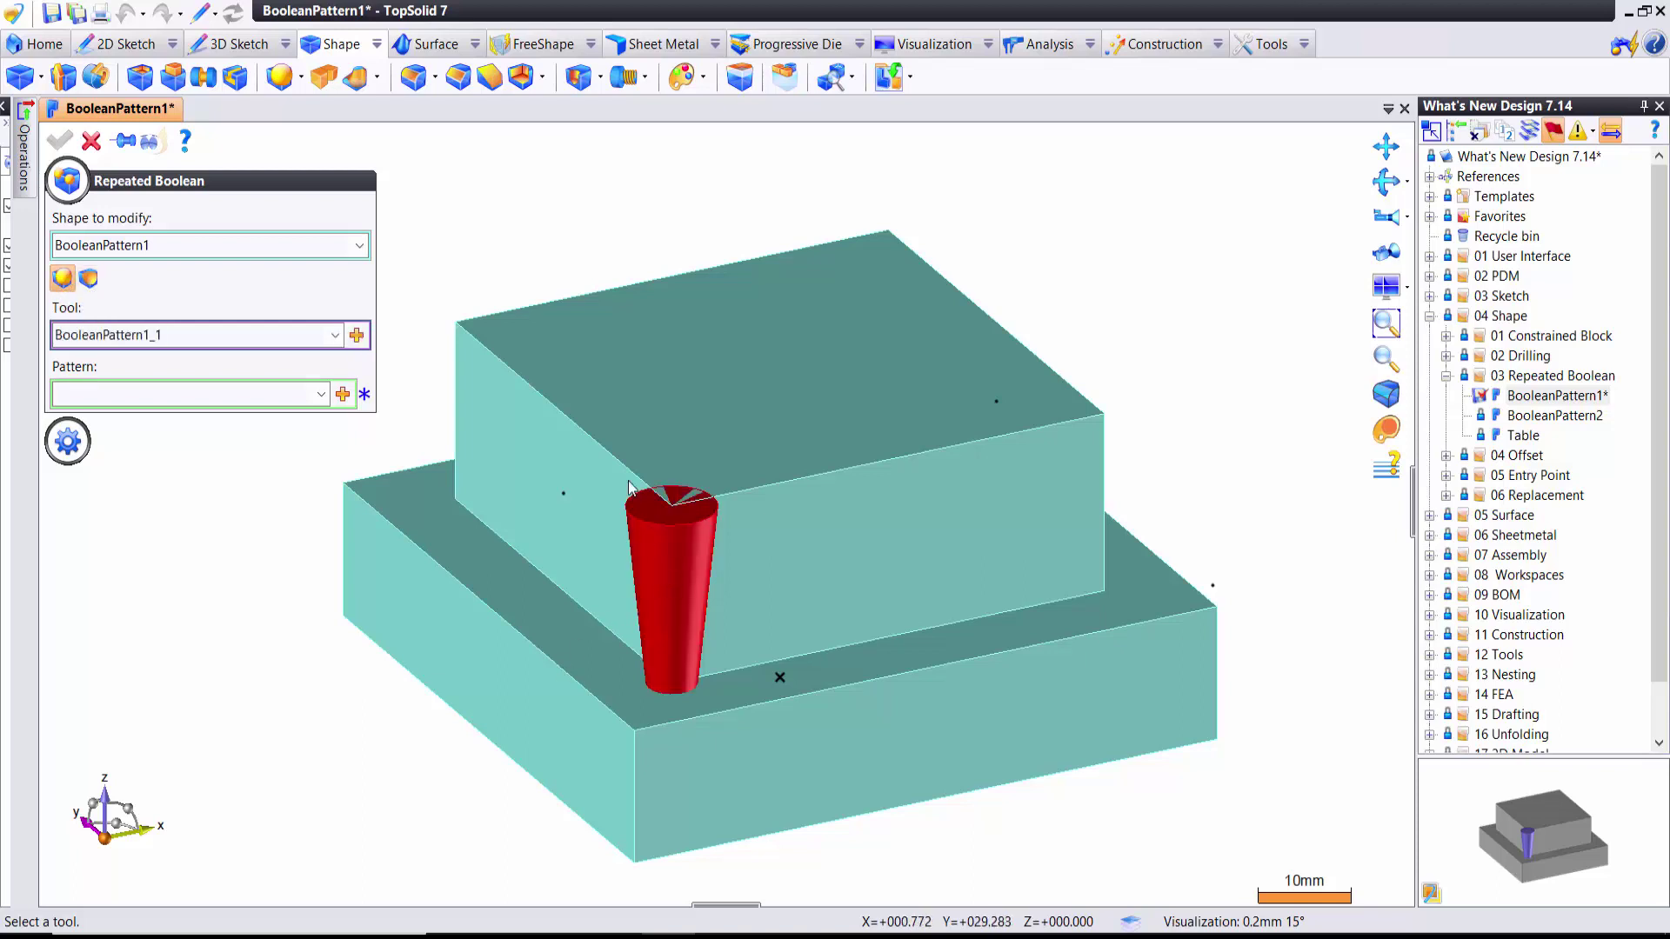
pyautogui.moveTo(631, 493); pyautogui.dragTo(672, 511, button='middle')
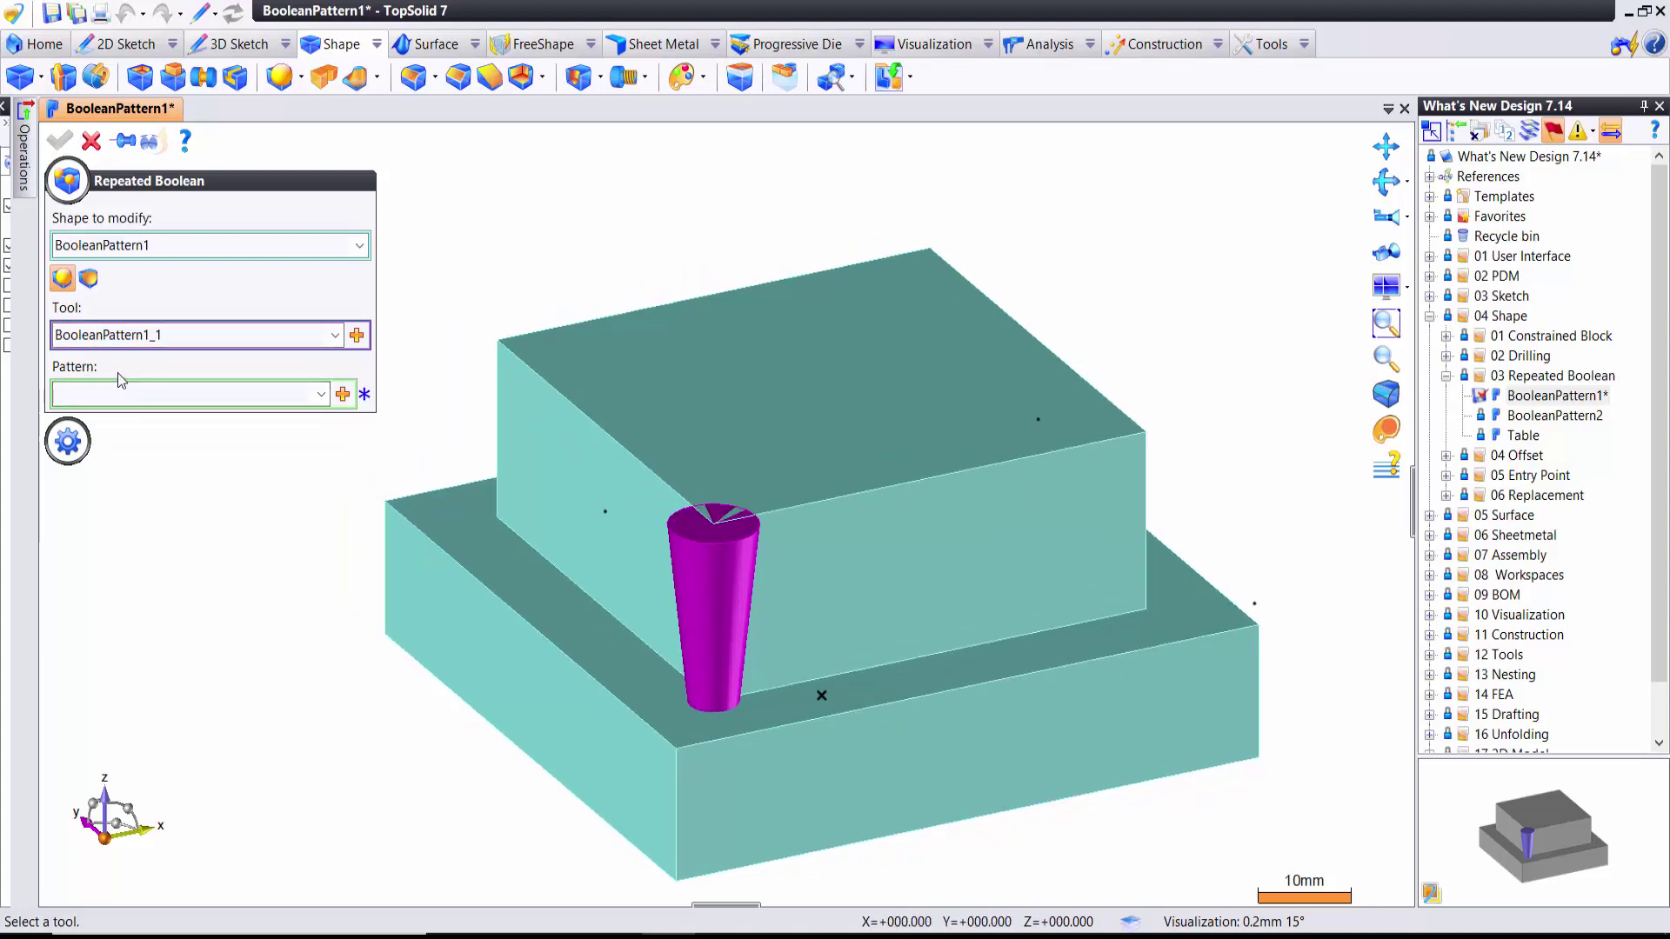
pyautogui.click(343, 396)
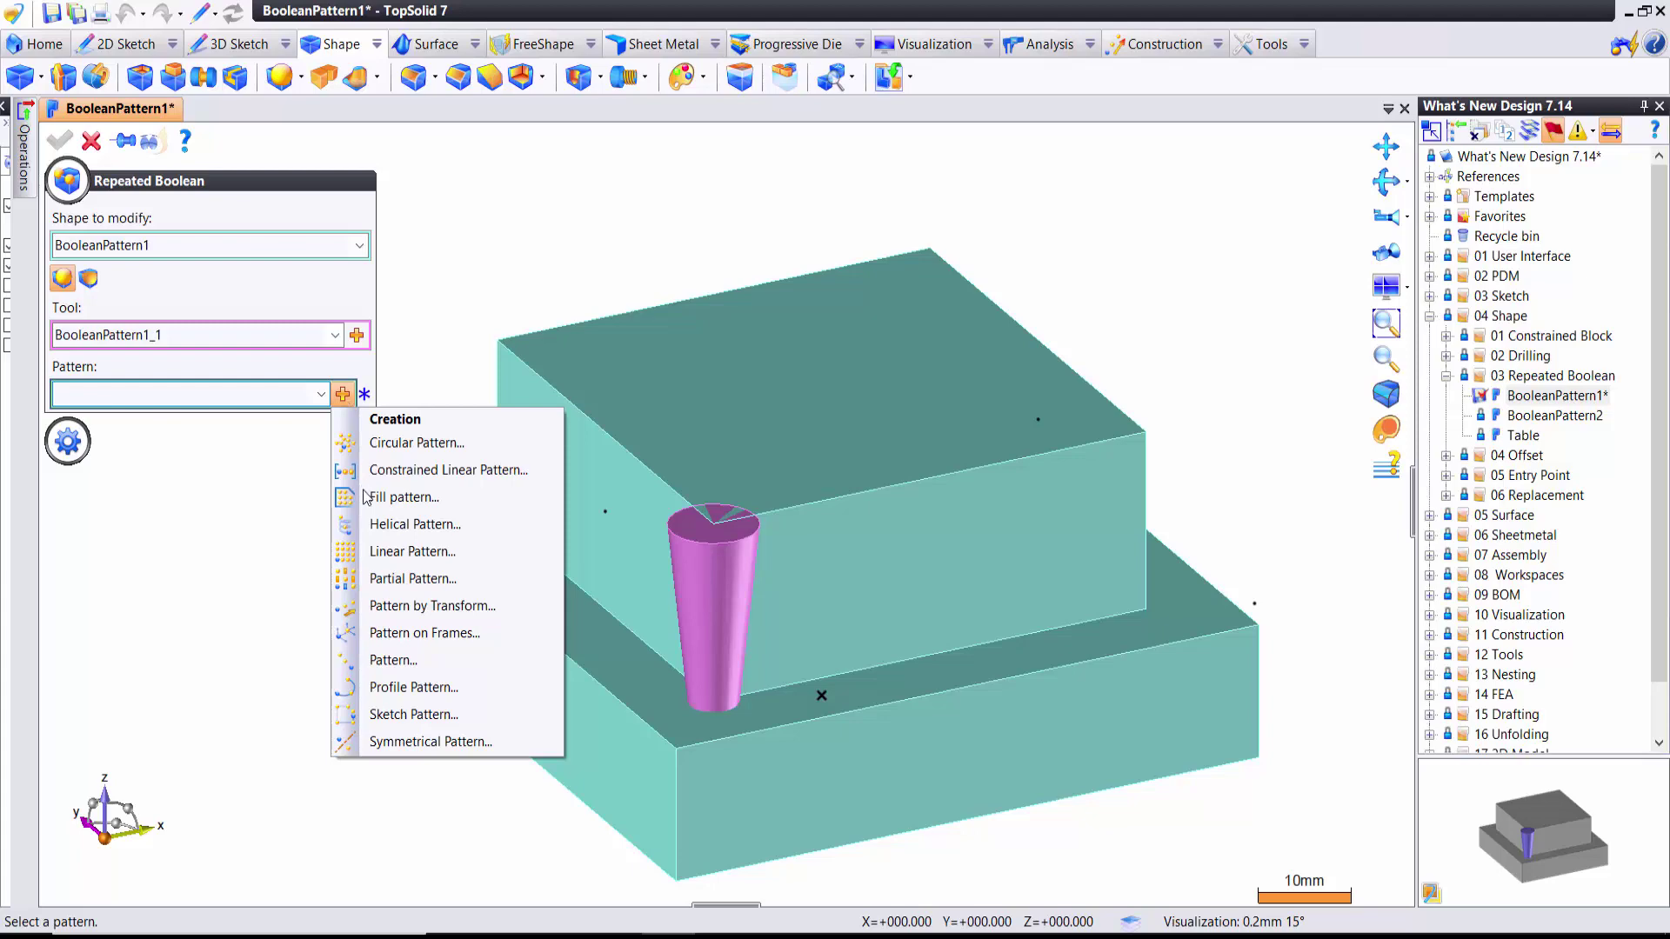
# Create a linear pattern with 52mm total distance in both the first and second directions
pyautogui.click(439, 559)
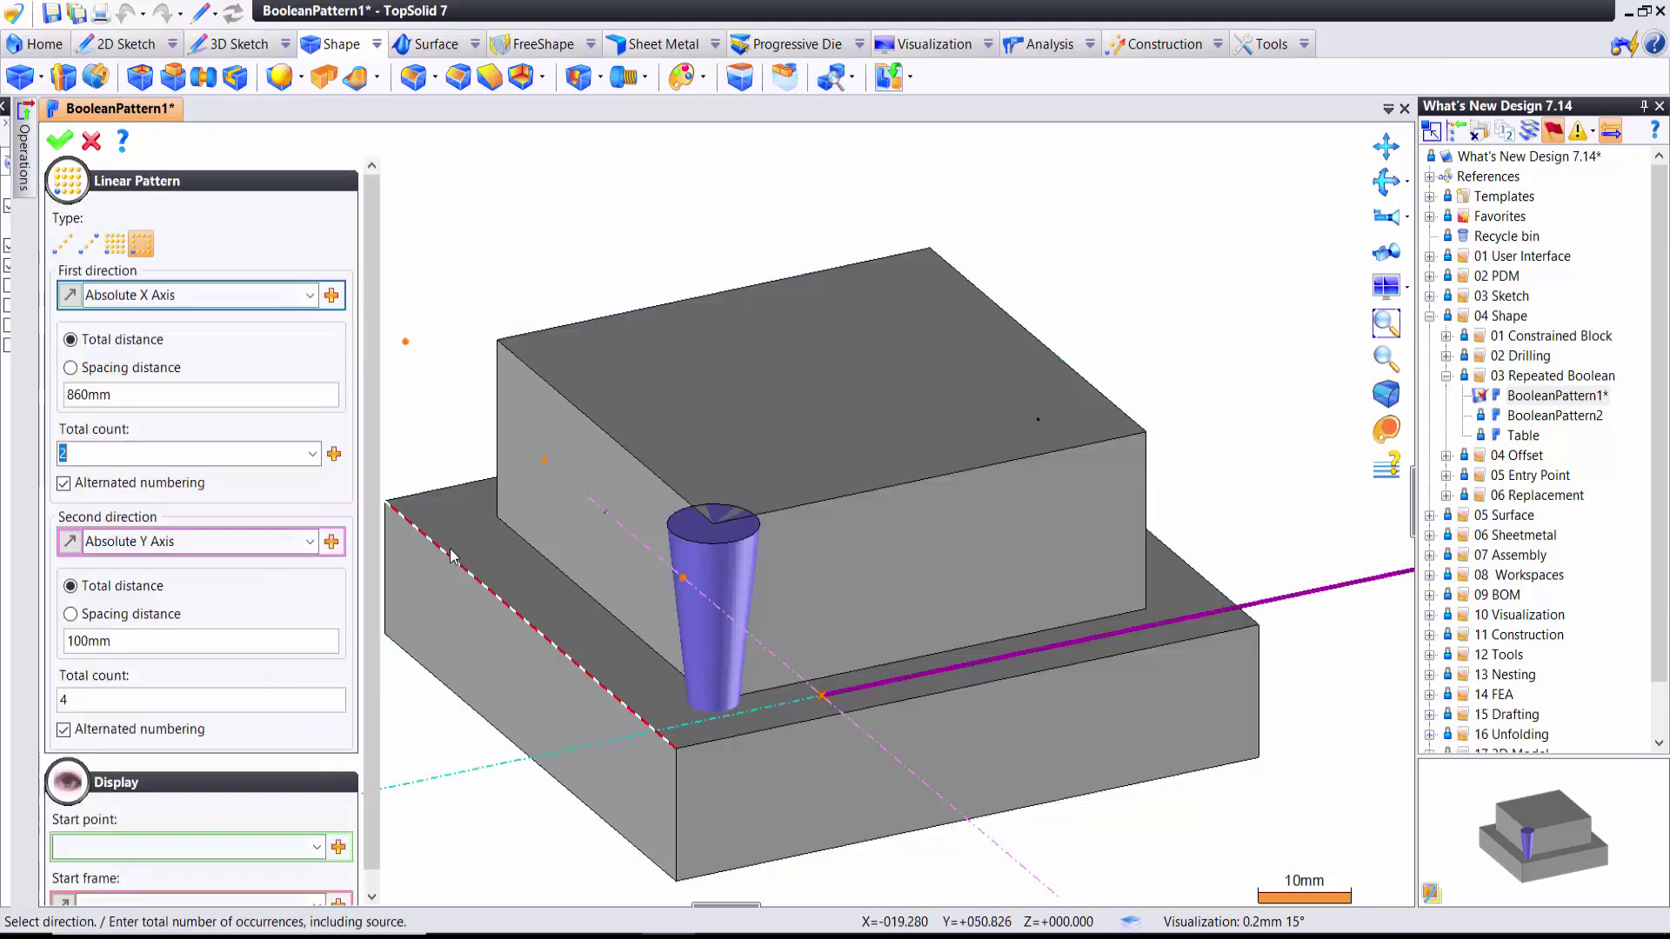
pyautogui.scroll(-2, 608, 474)
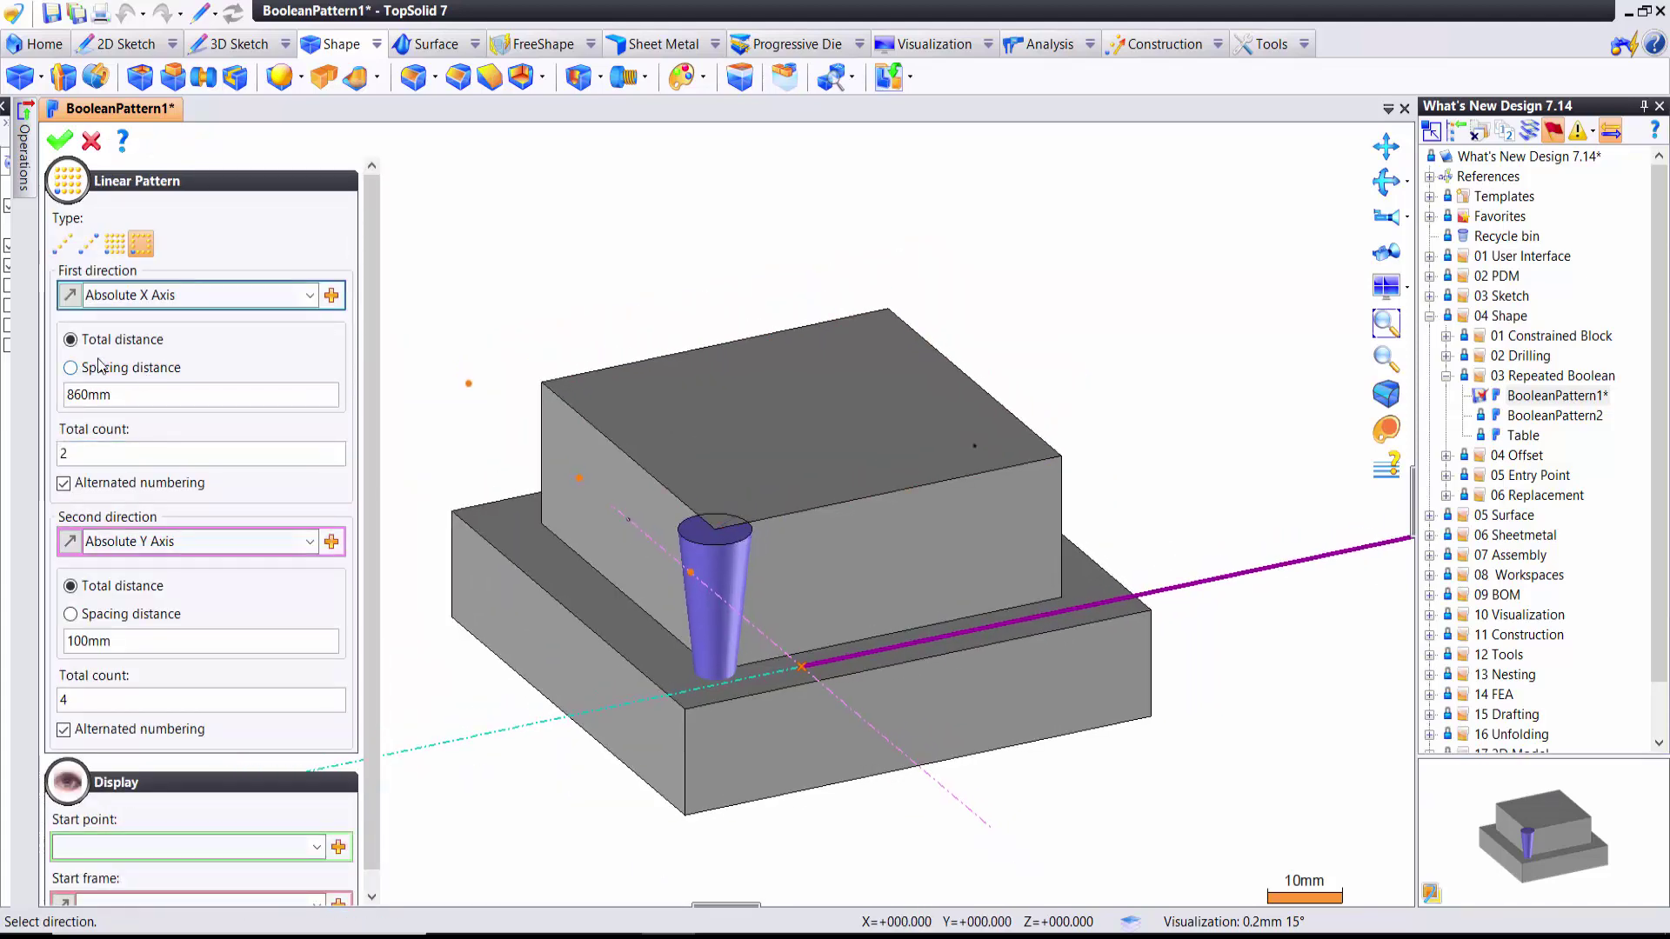
pyautogui.click(111, 391)
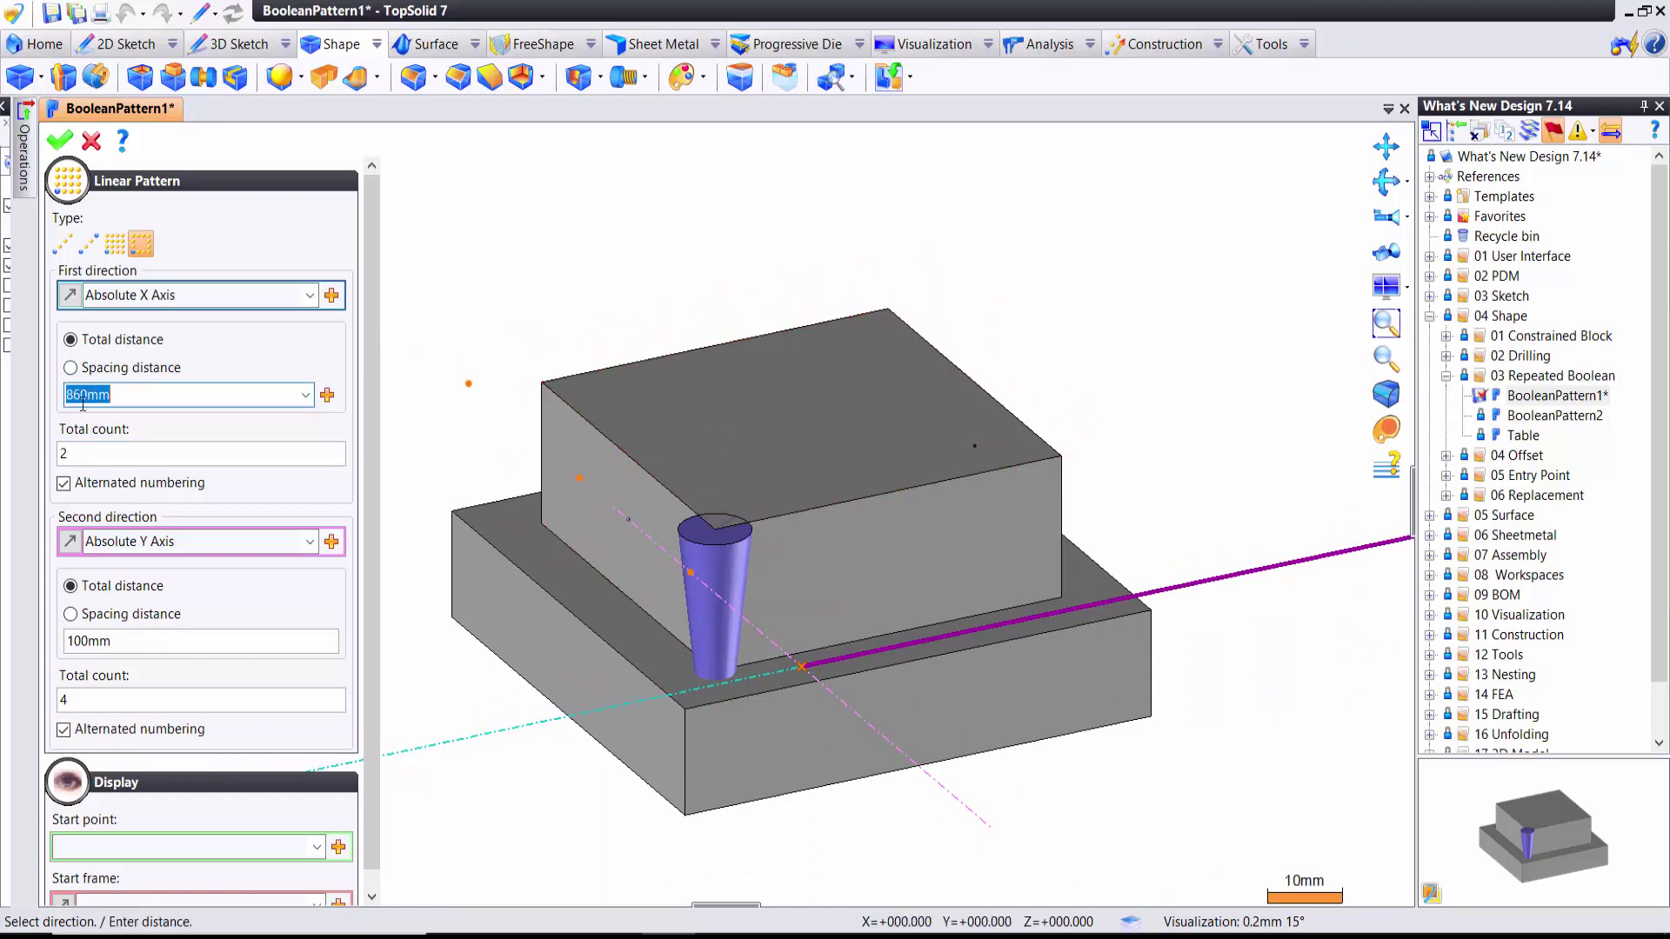
pyautogui.write('52')
pyautogui.click(213, 449)
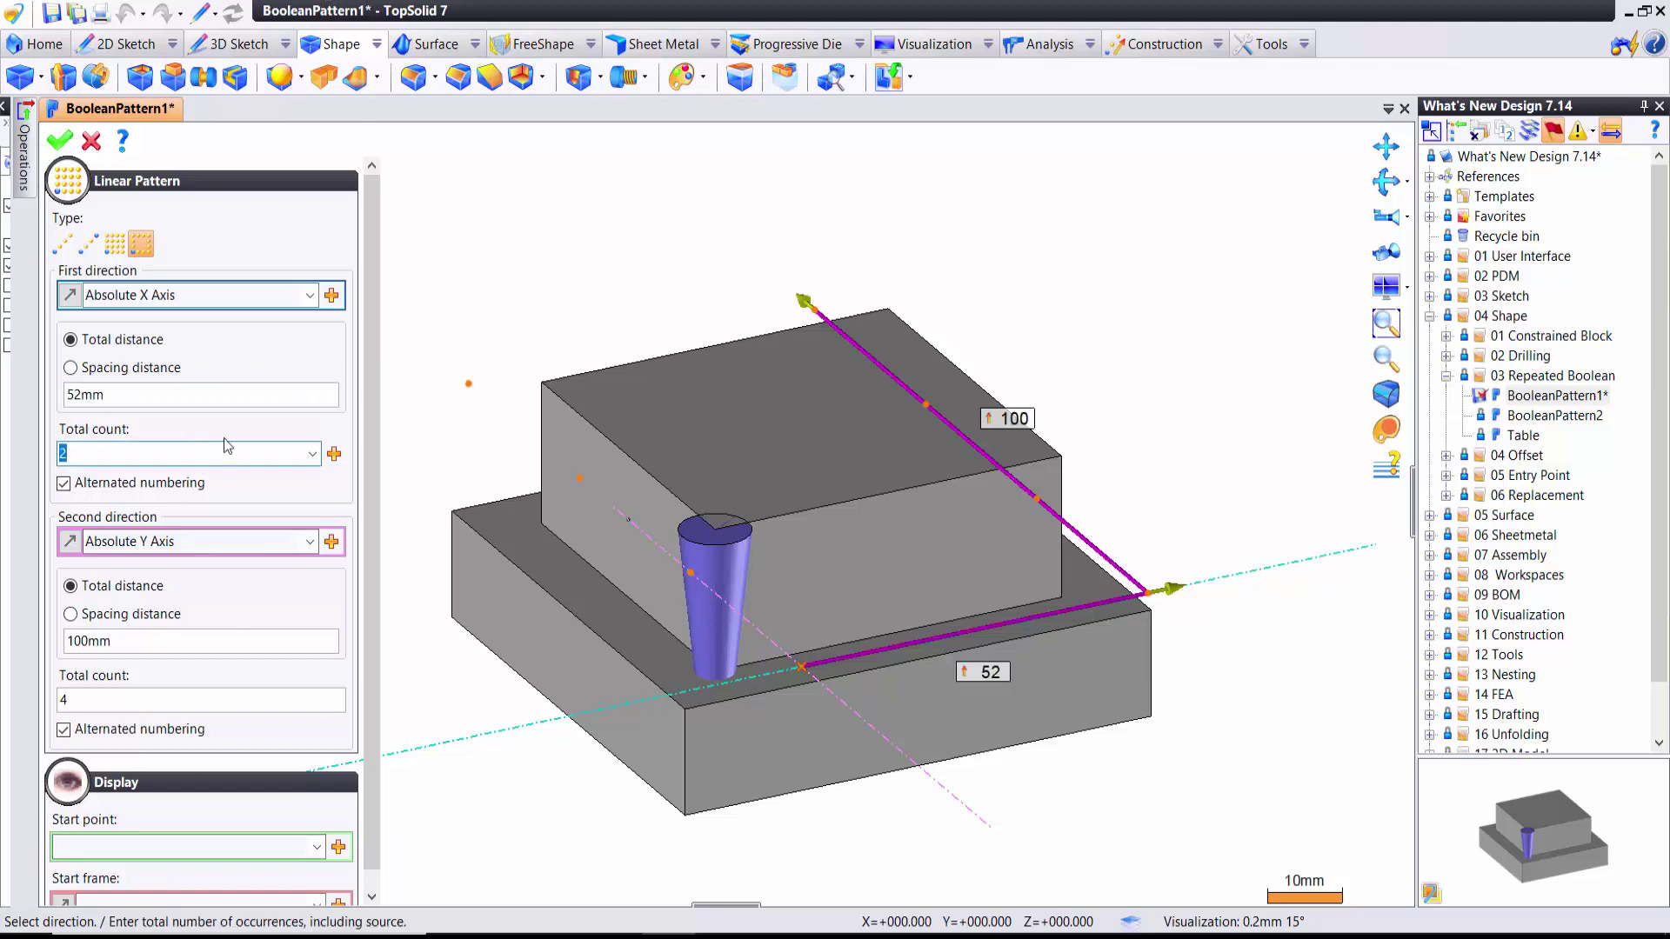
pyautogui.moveTo(652, 635); pyautogui.dragTo(682, 649, button='middle')
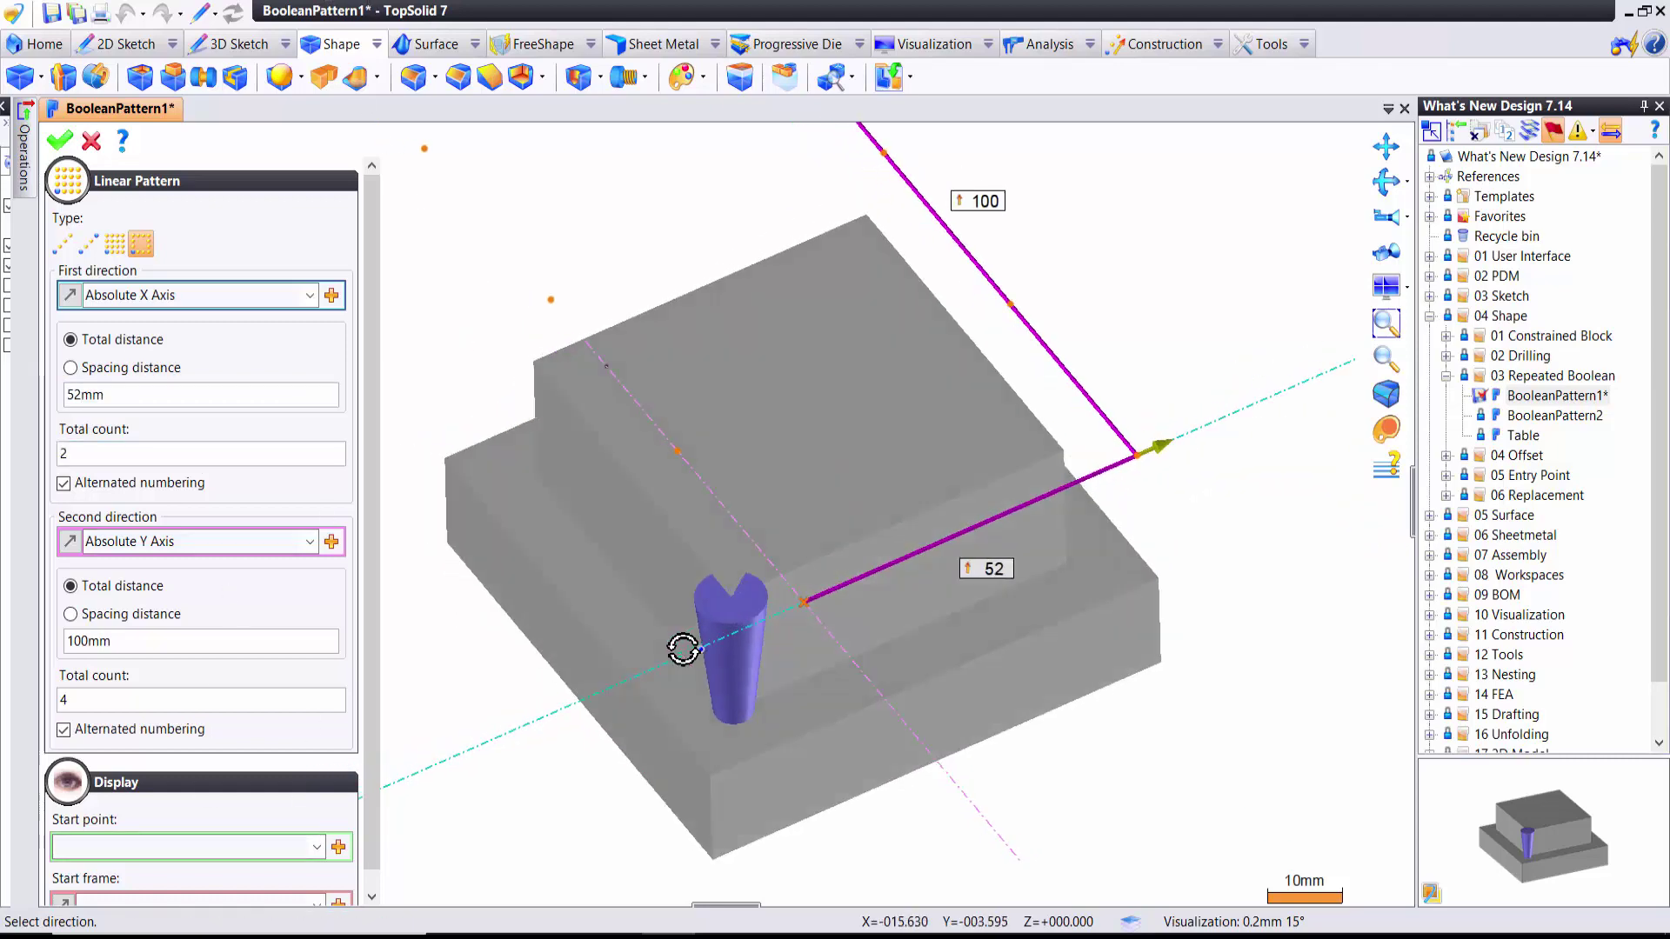
pyautogui.scroll(-2, 683, 649)
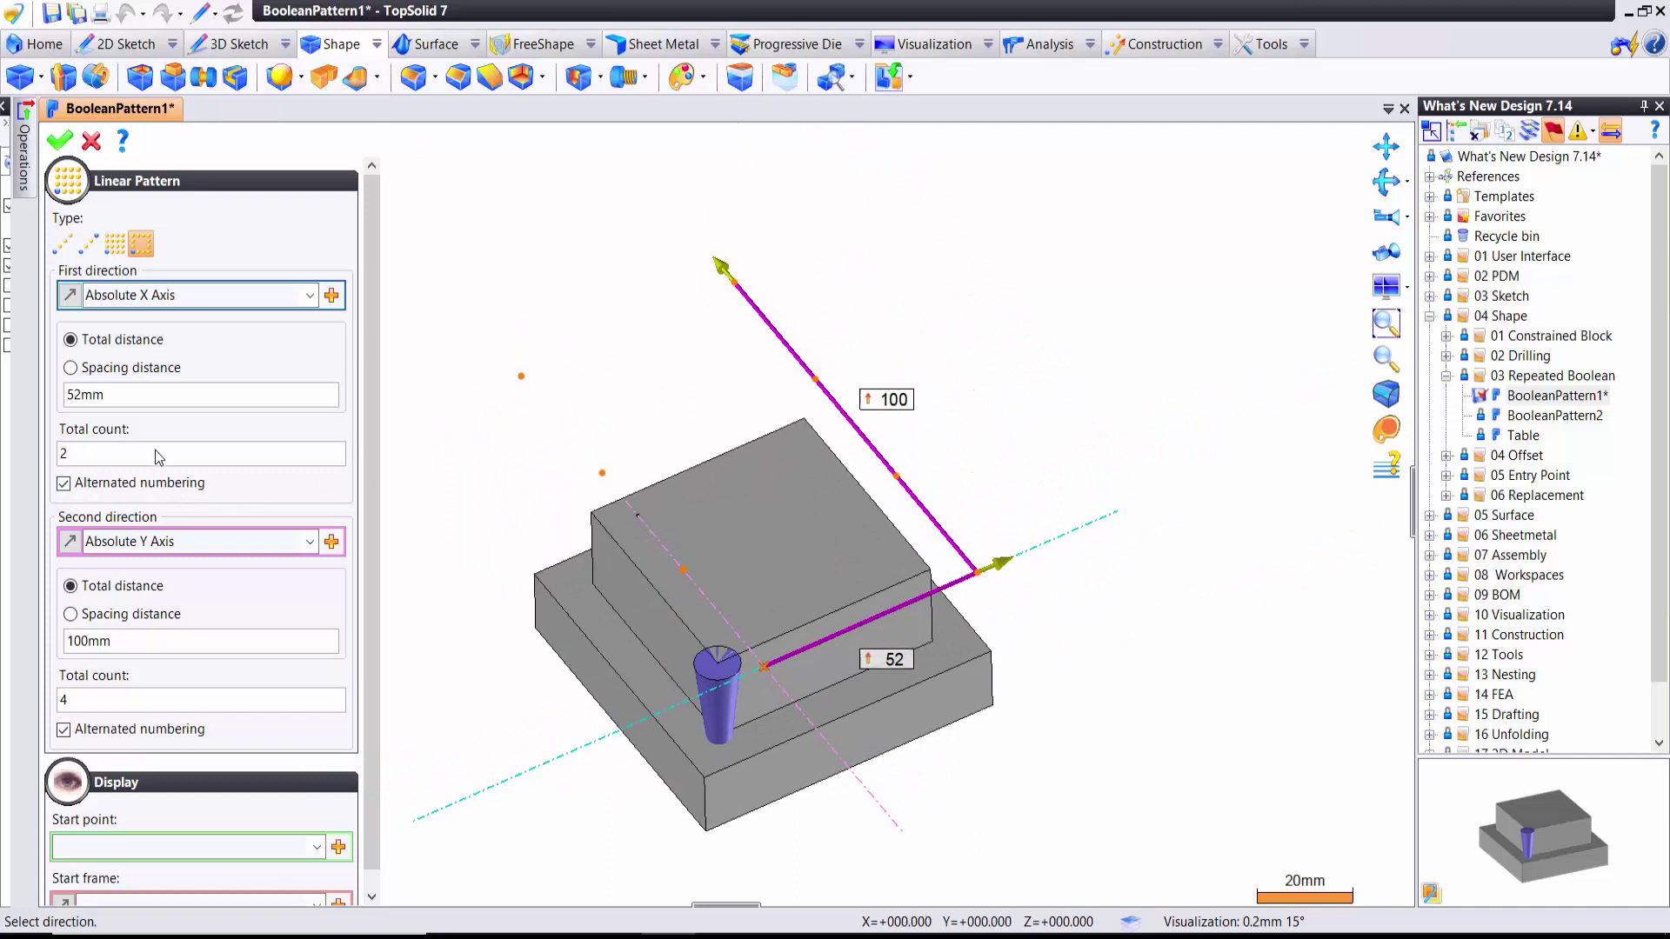
pyautogui.click(222, 641)
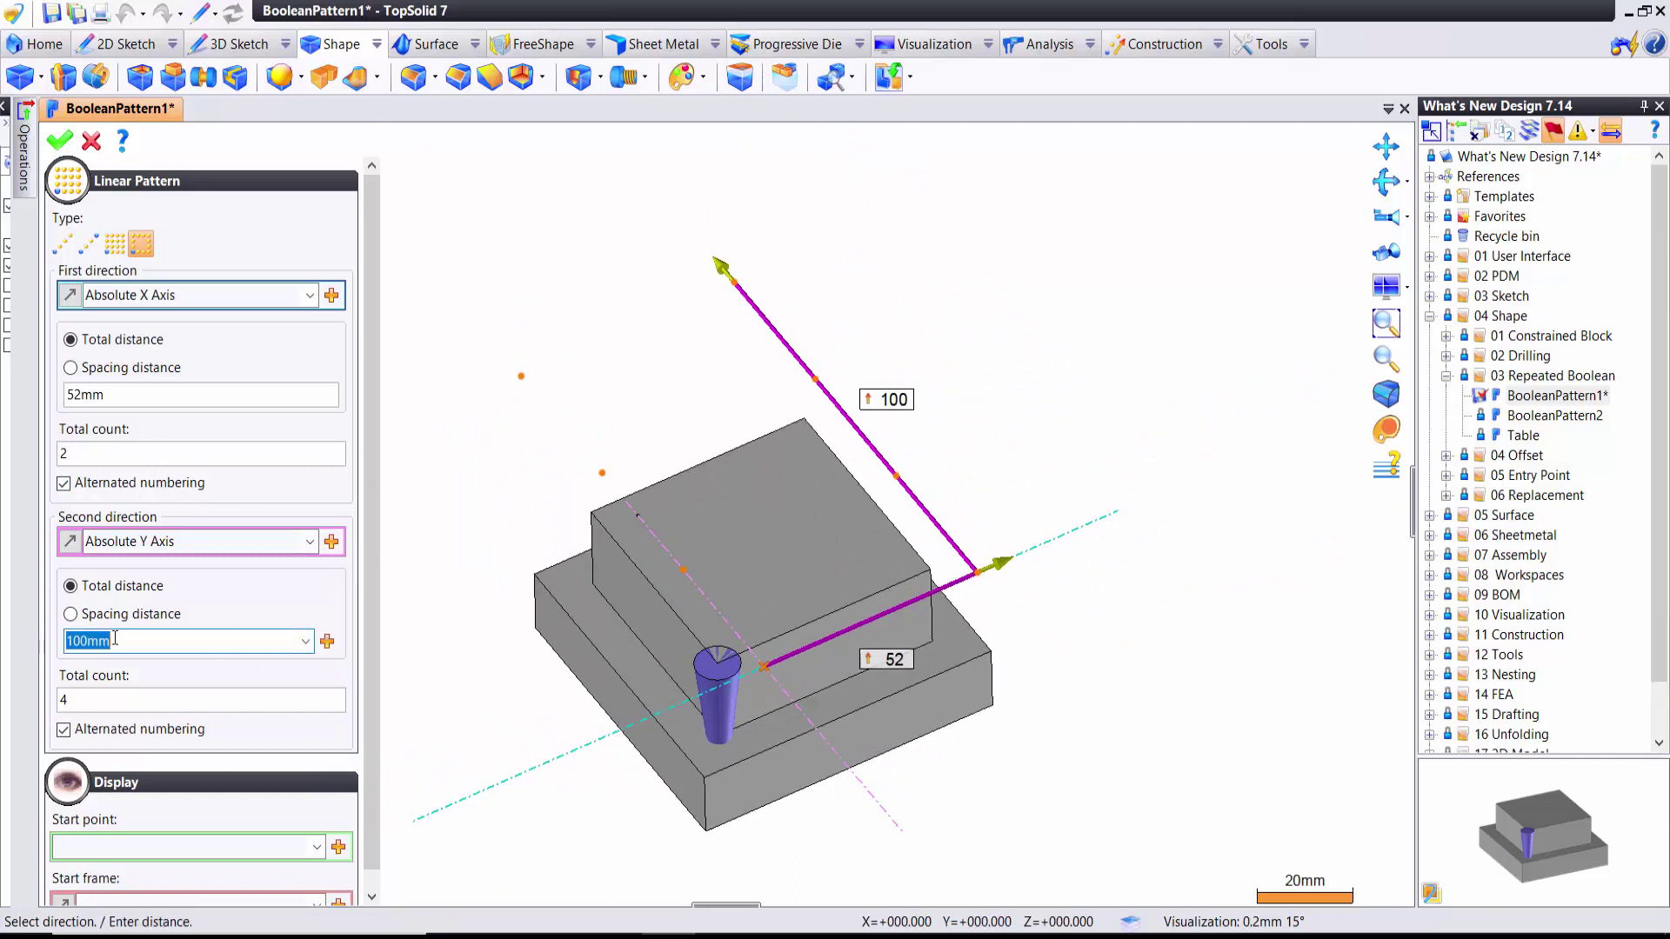
pyautogui.write('52')
pyautogui.click(213, 401)
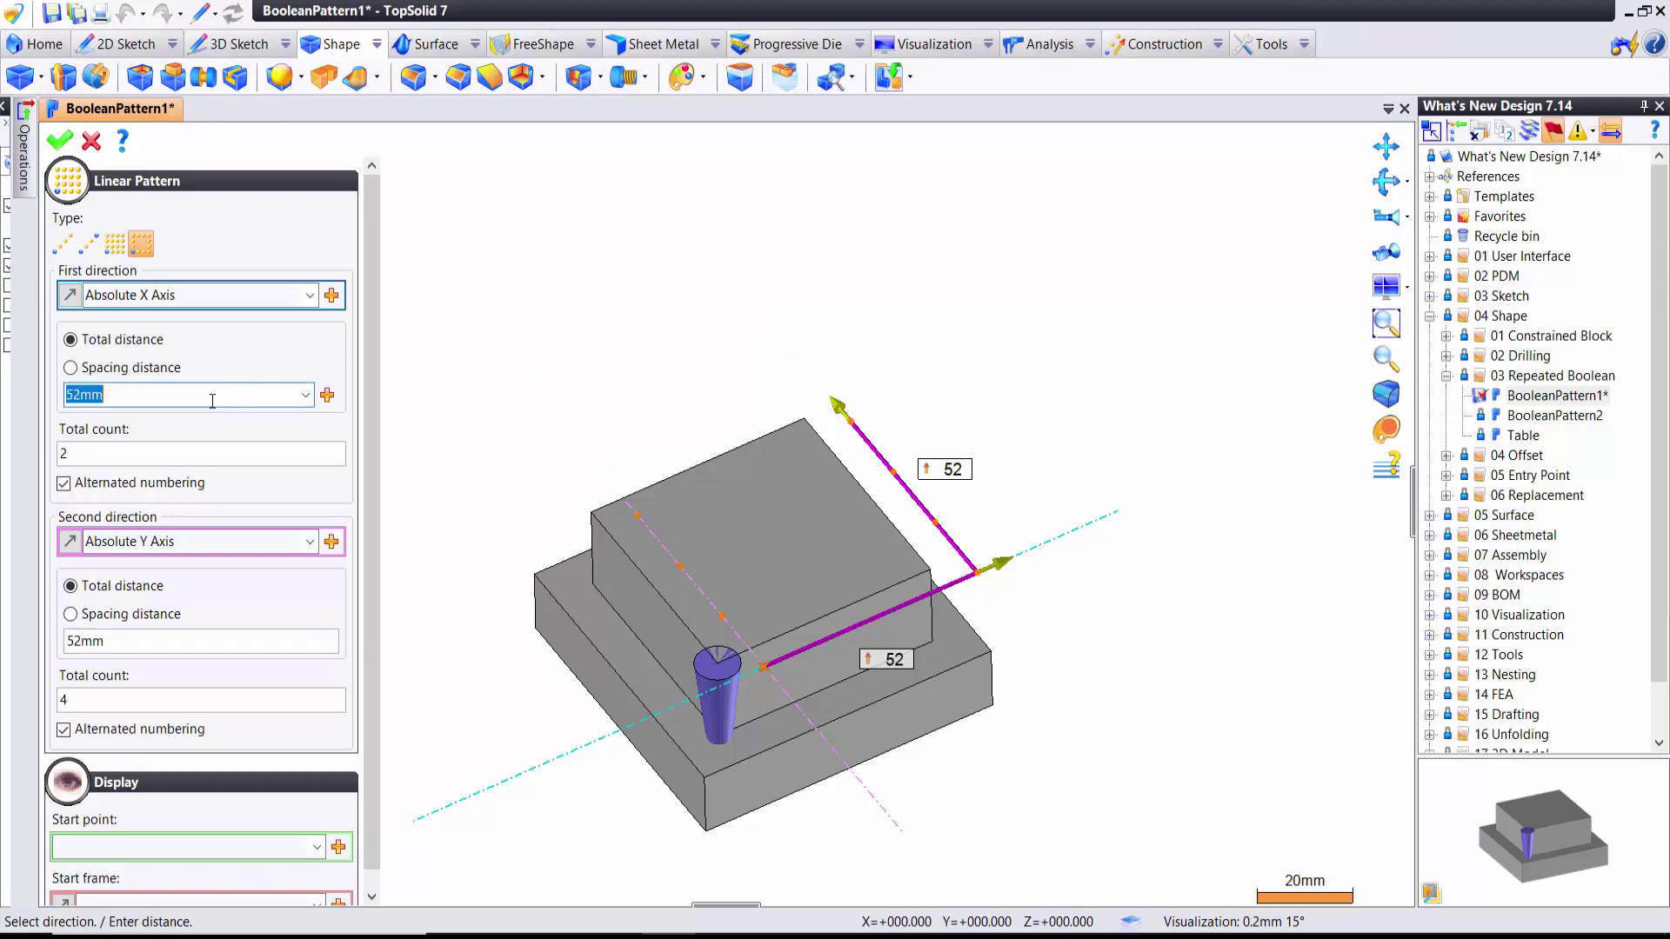
pyautogui.moveTo(745, 473); pyautogui.dragTo(698, 695, button='middle')
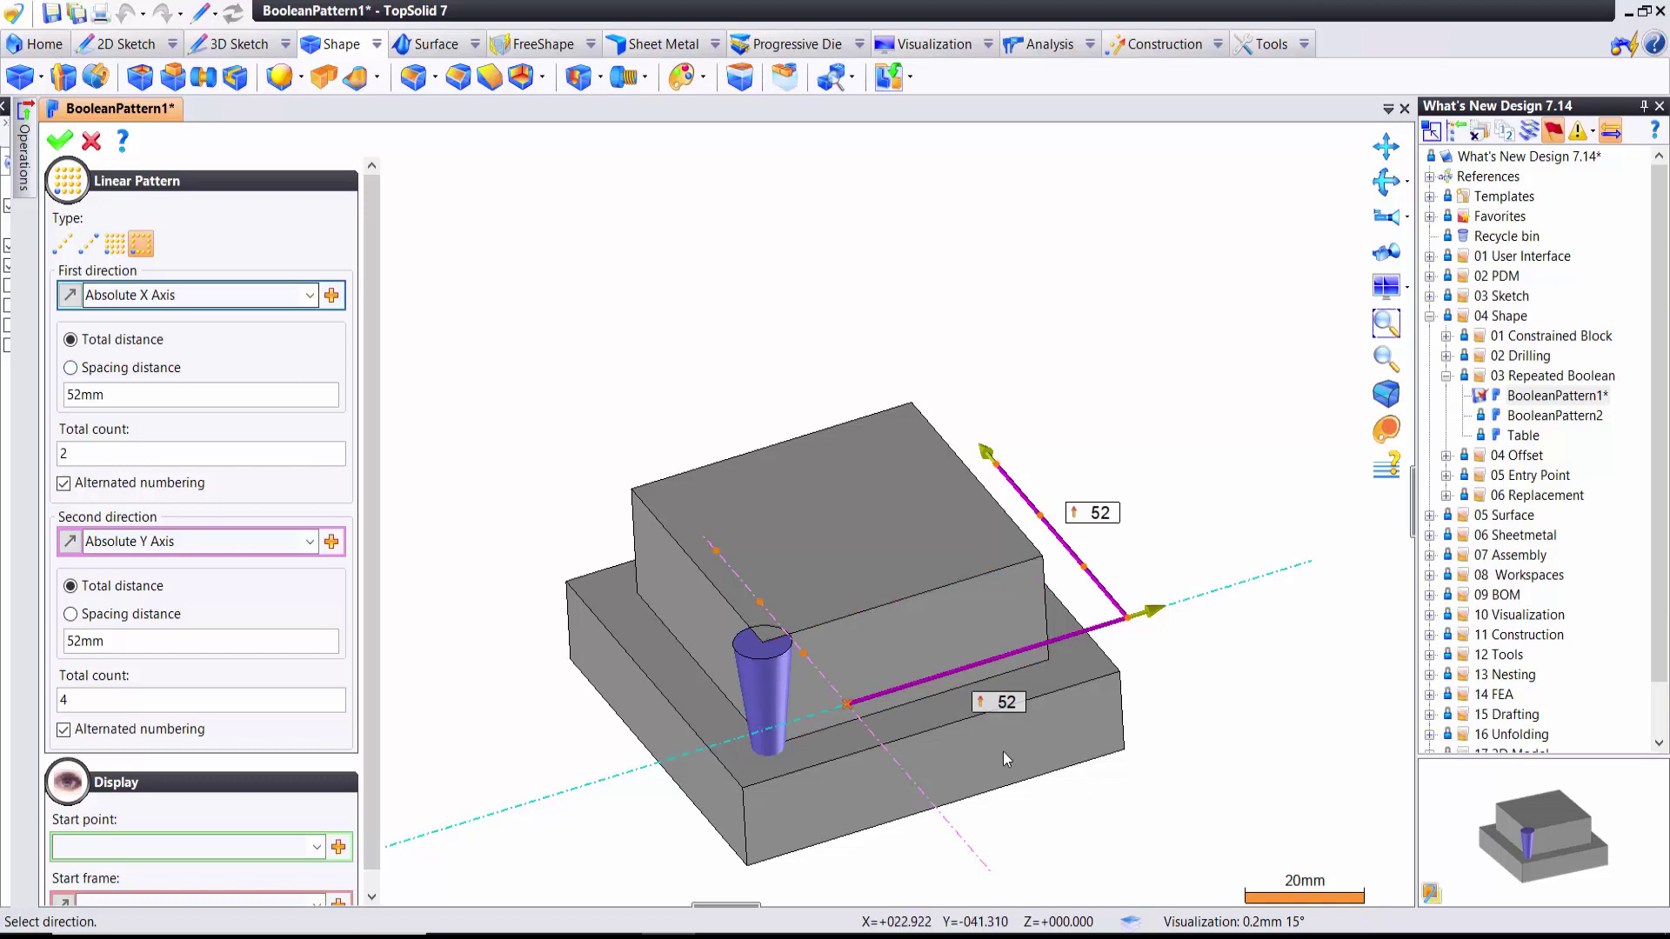
# Set the second-direction count to 2 and validate the 2×2 linear pattern
pyautogui.click(113, 451)
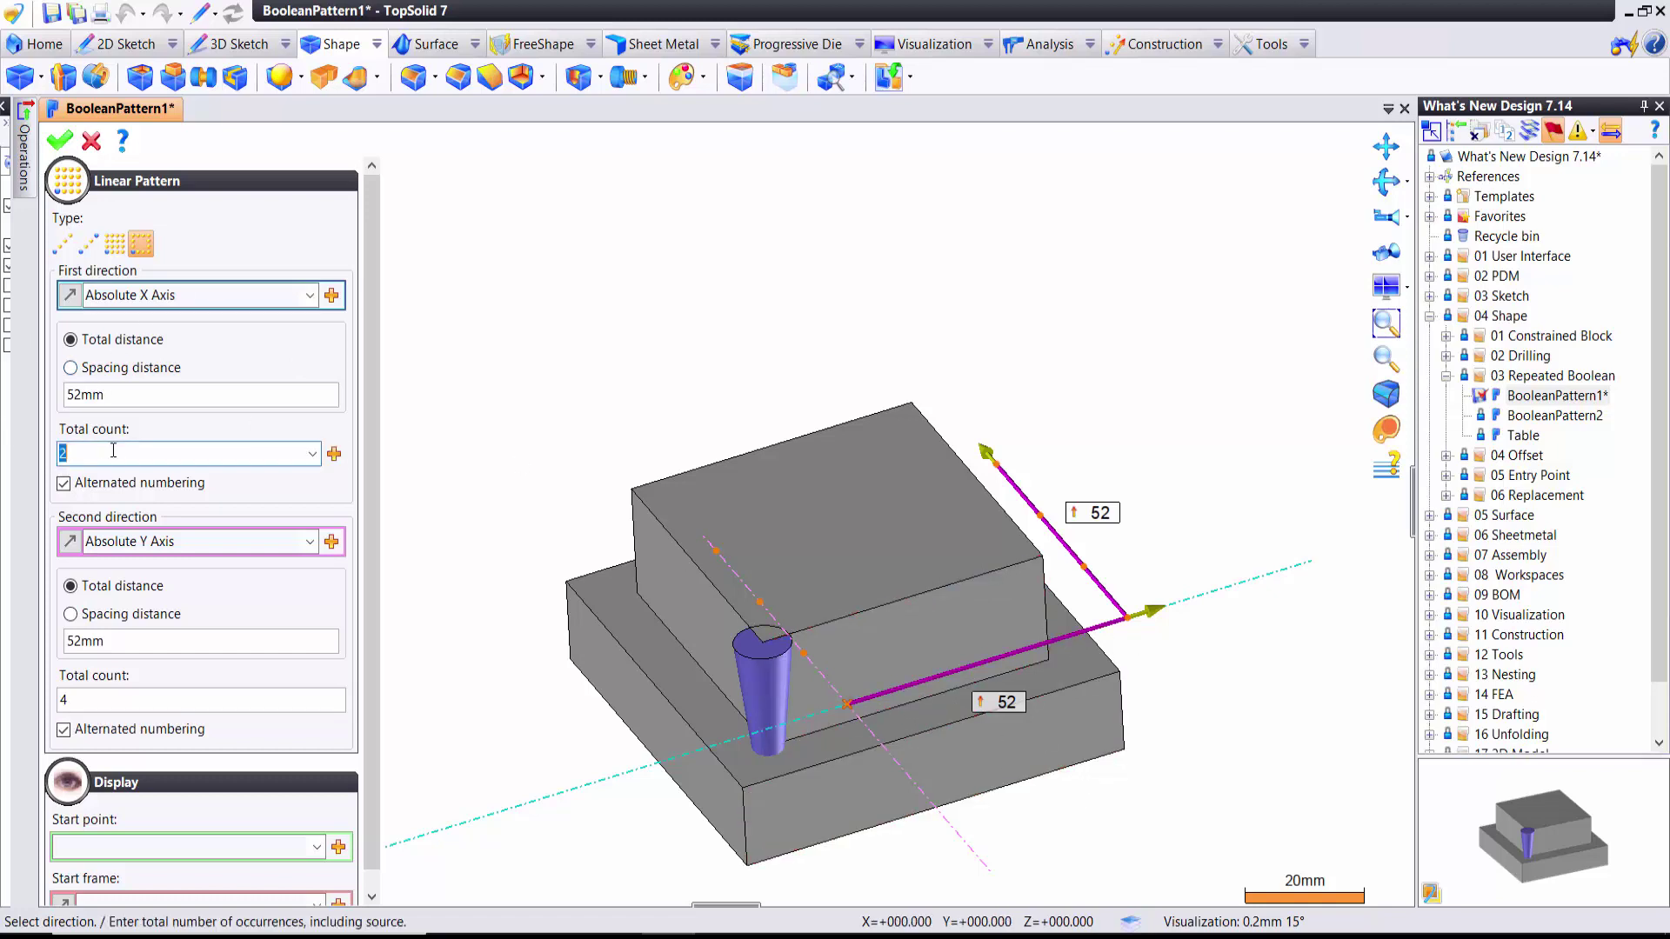
pyautogui.click(94, 706)
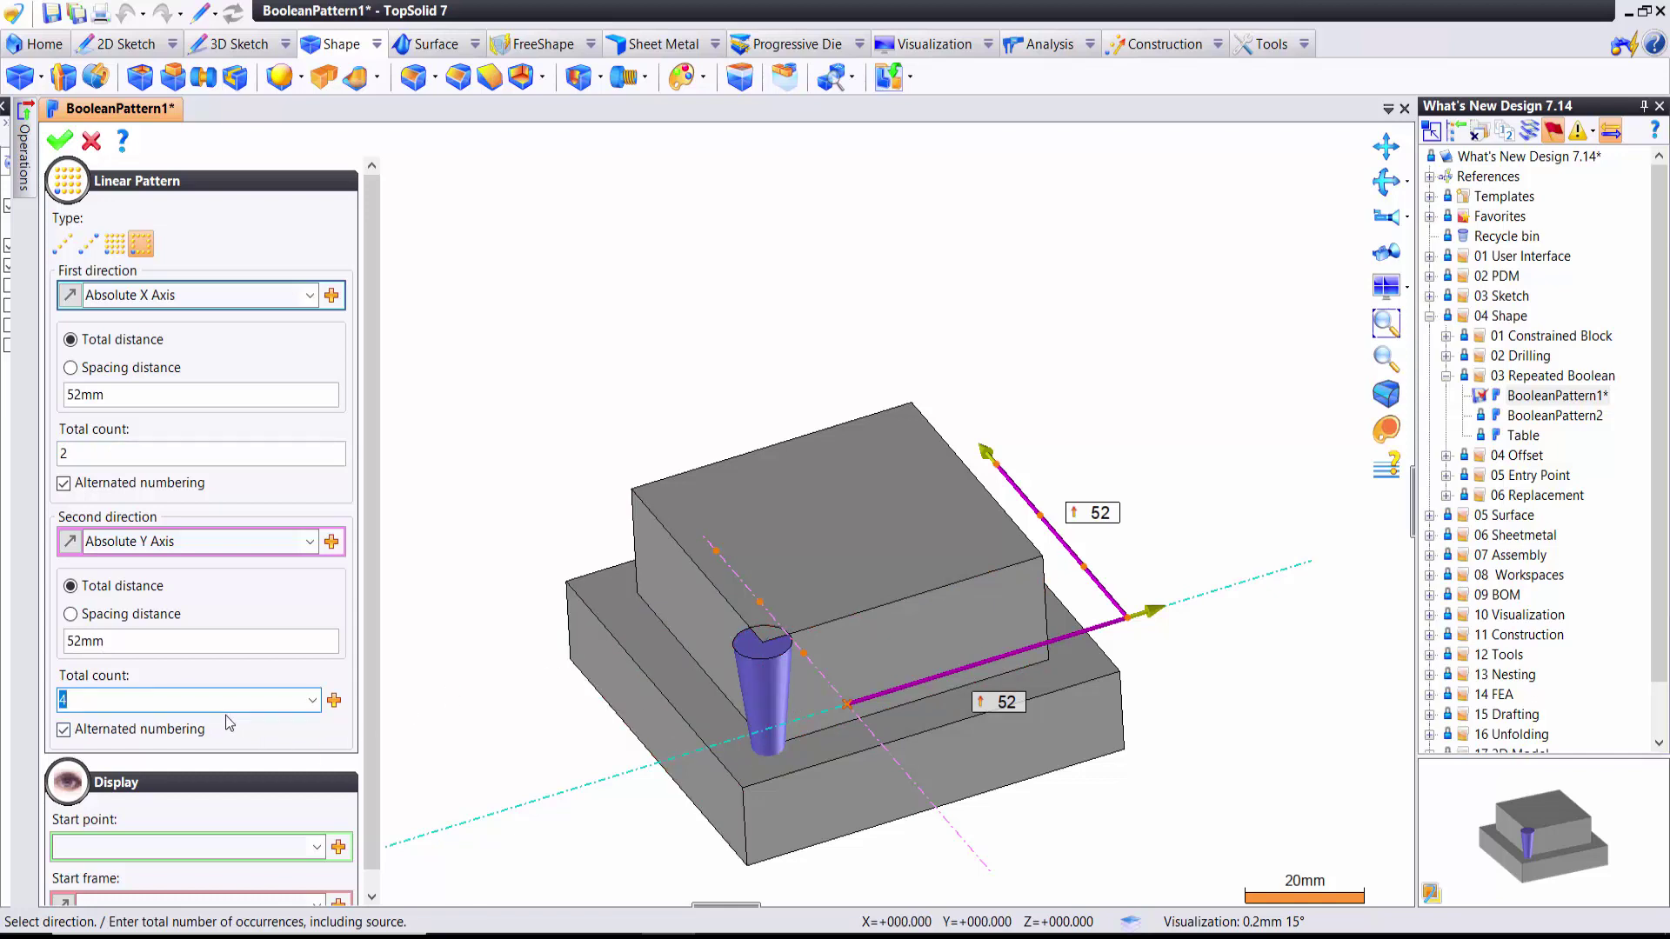
pyautogui.write('2')
pyautogui.click(125, 644)
pyautogui.moveTo(782, 625)
pyautogui.mouseDown(button='middle')
pyautogui.moveTo(909, 714)
pyautogui.moveTo(994, 722)
pyautogui.mouseUp(button='middle')
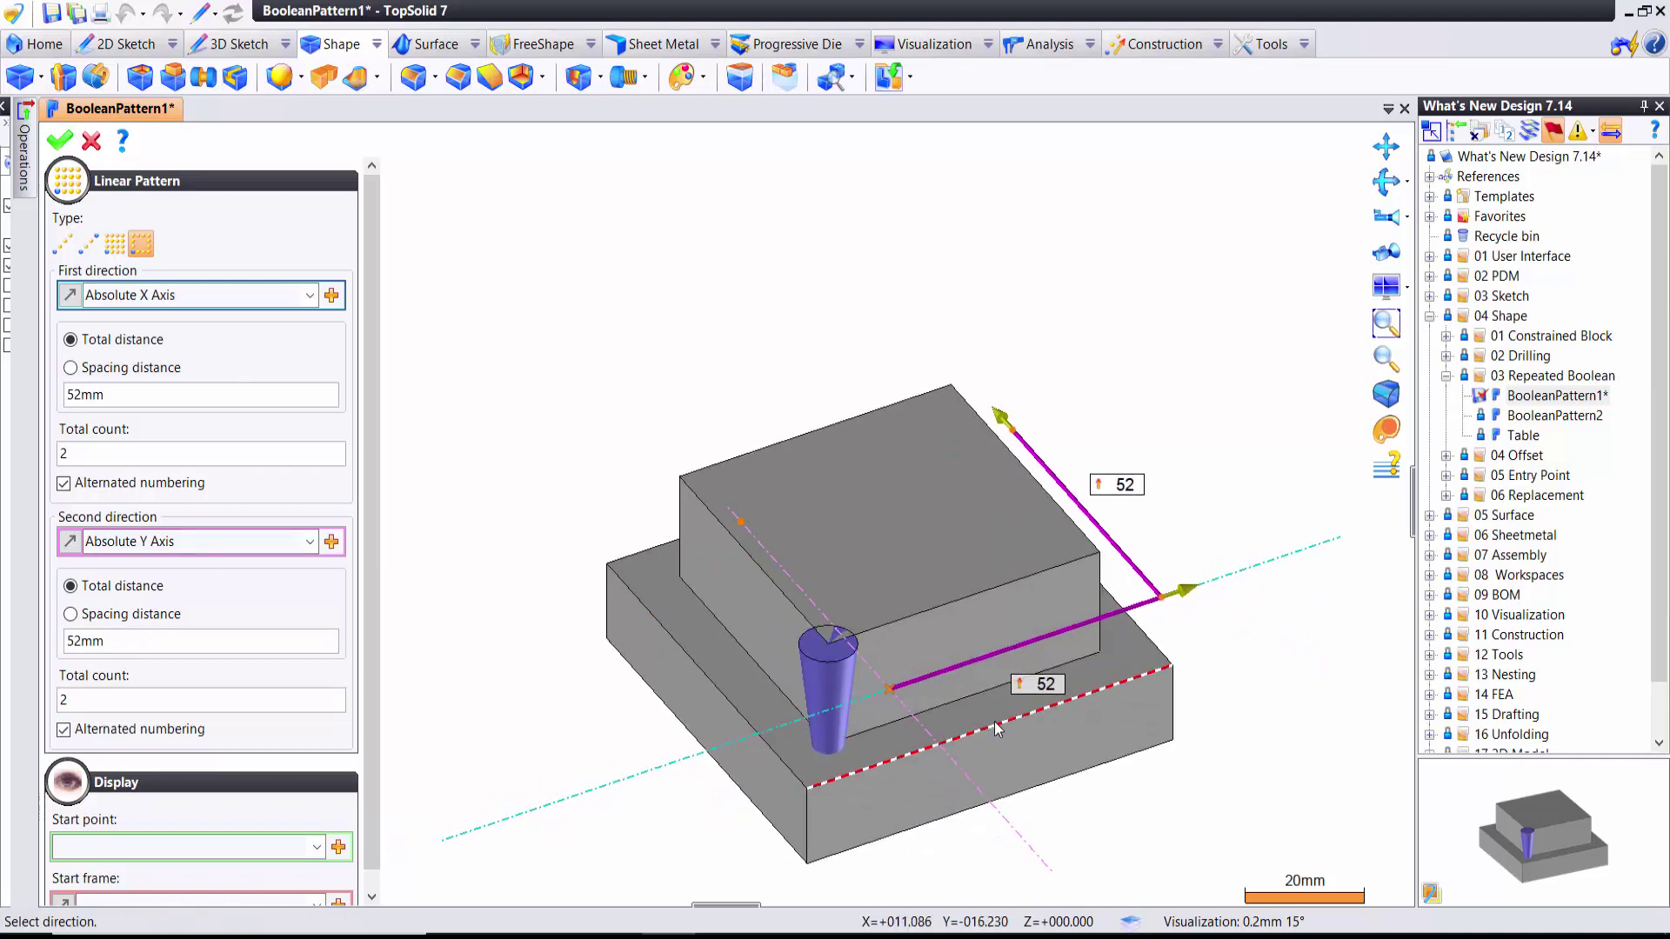
pyautogui.click(61, 139)
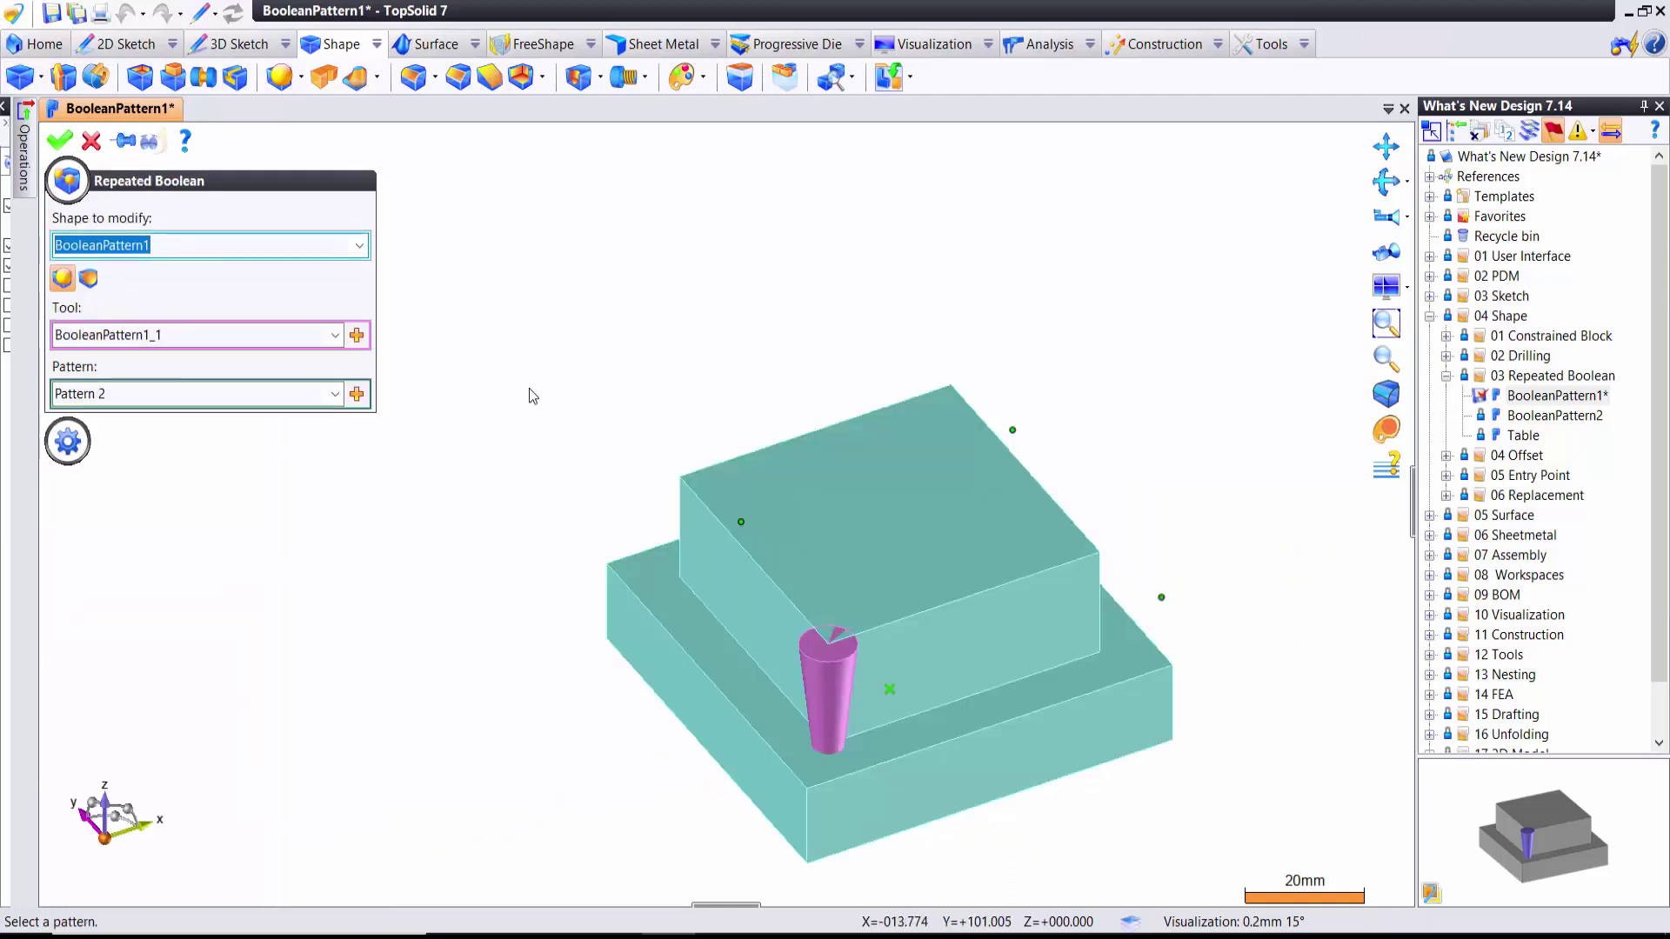
# Validate the Repeated Boolean, fusing four tapered cones onto the block's corners
pyautogui.moveTo(783, 696)
pyautogui.mouseDown(button='middle')
pyautogui.moveTo(797, 624)
pyautogui.moveTo(783, 597)
pyautogui.mouseUp(button='middle')
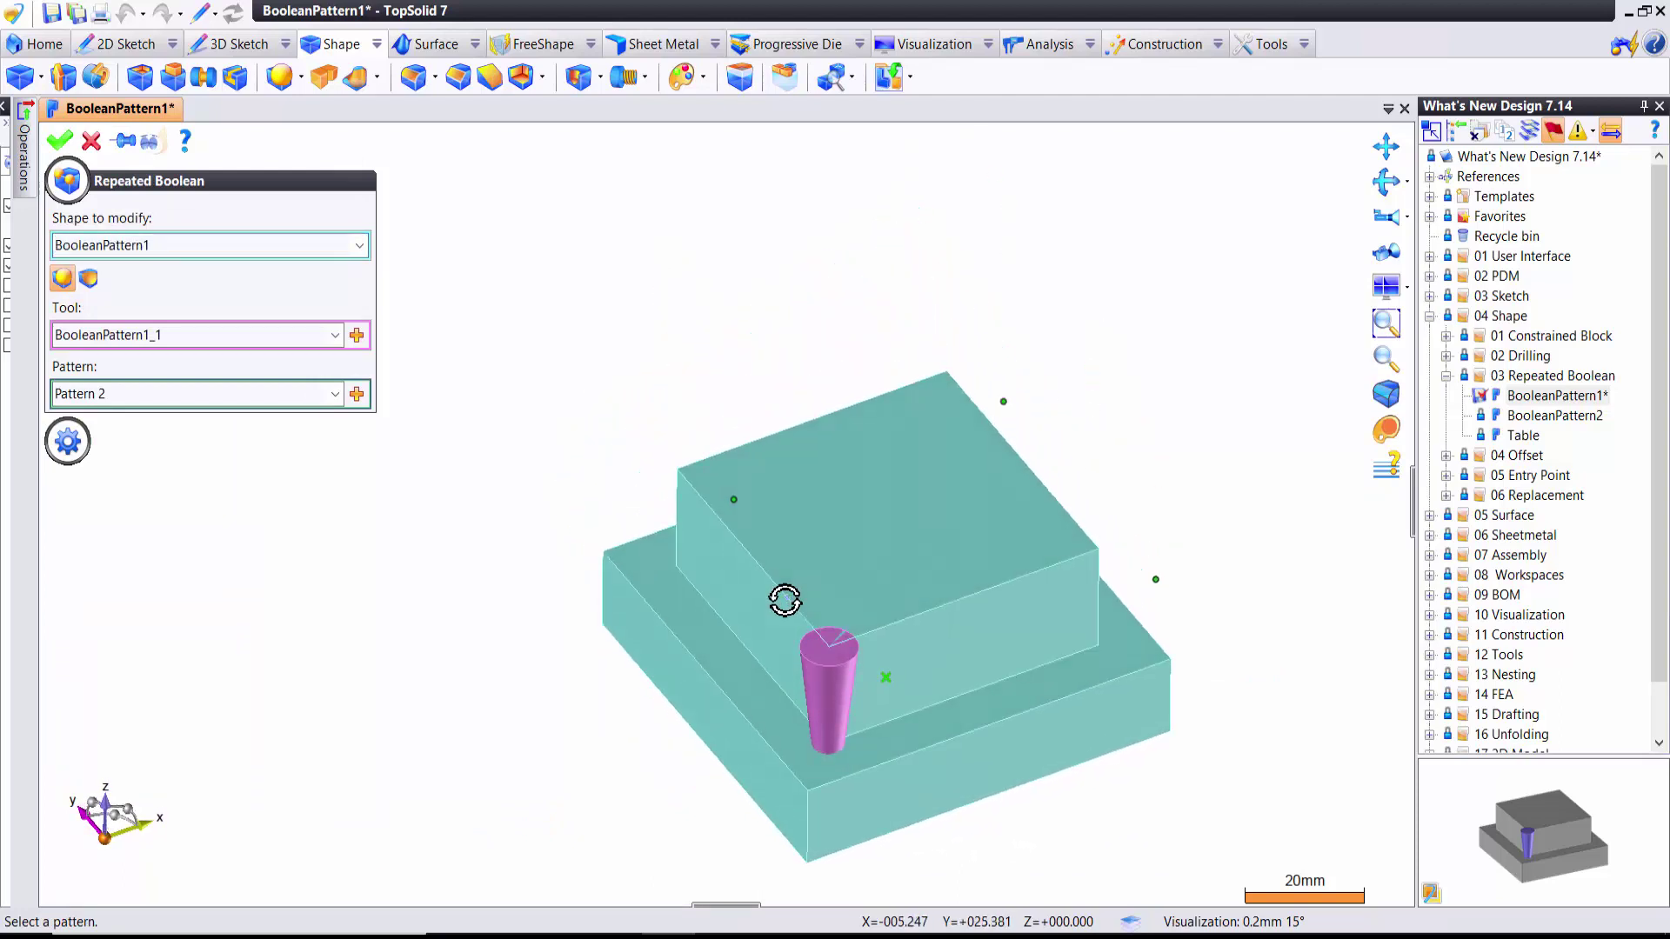
pyautogui.click(59, 140)
pyautogui.moveTo(938, 571); pyautogui.dragTo(939, 560, button='middle')
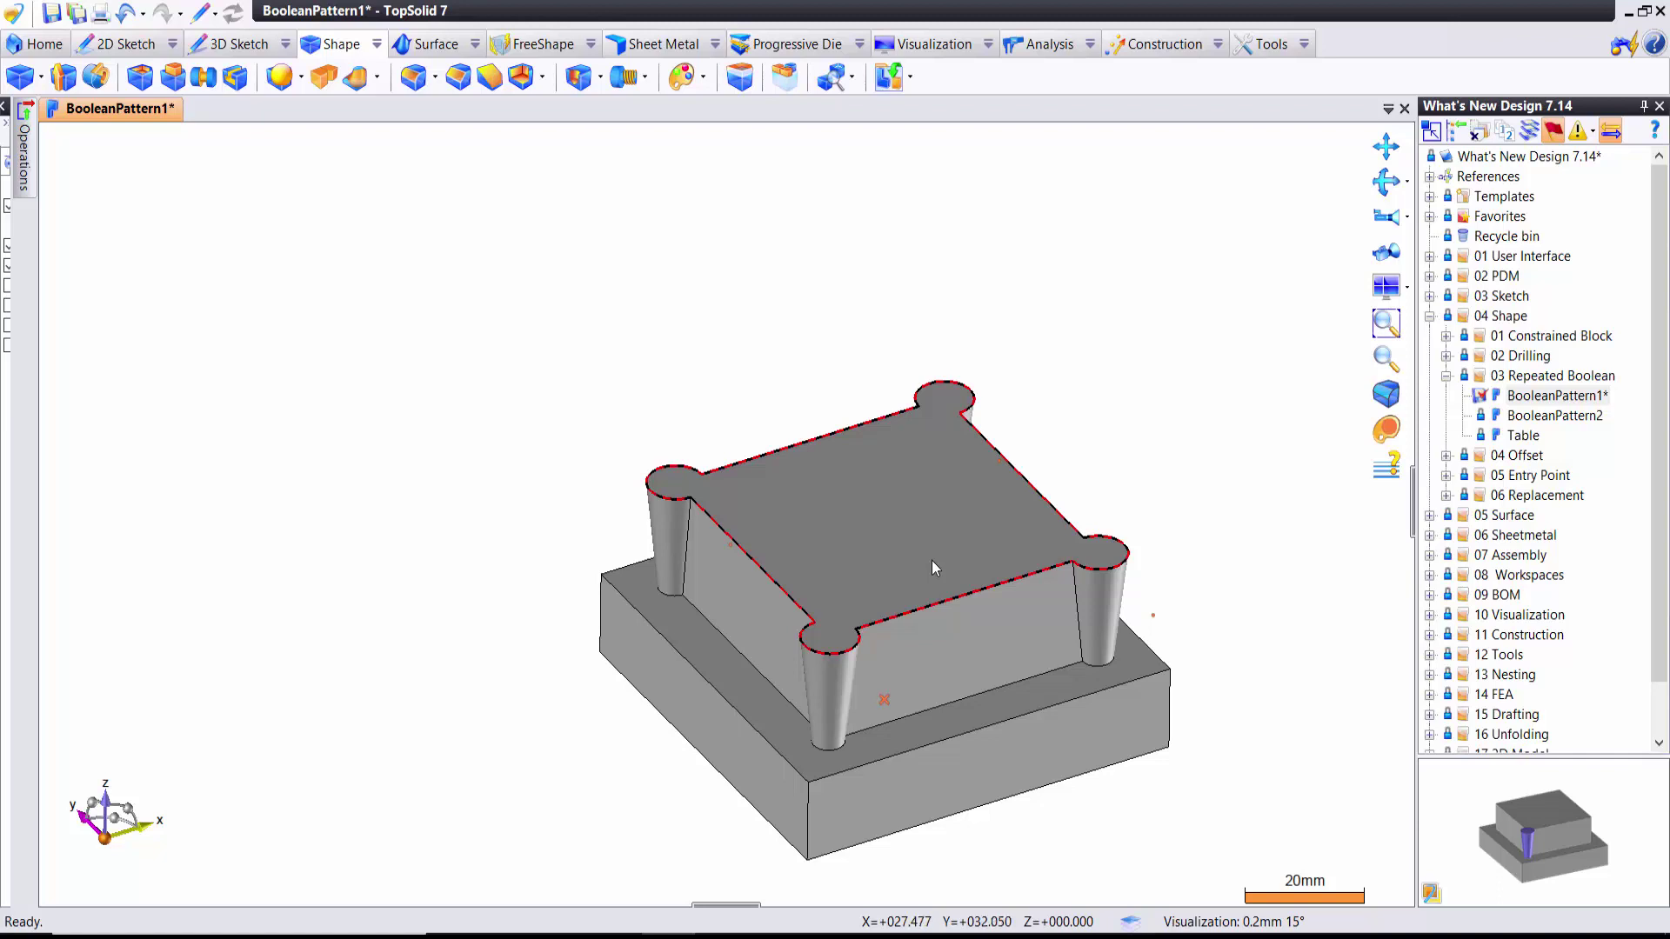
pyautogui.rightClick(931, 560)
pyautogui.press('Escape')
pyautogui.scroll(3, 965, 363)
pyautogui.press('Escape')
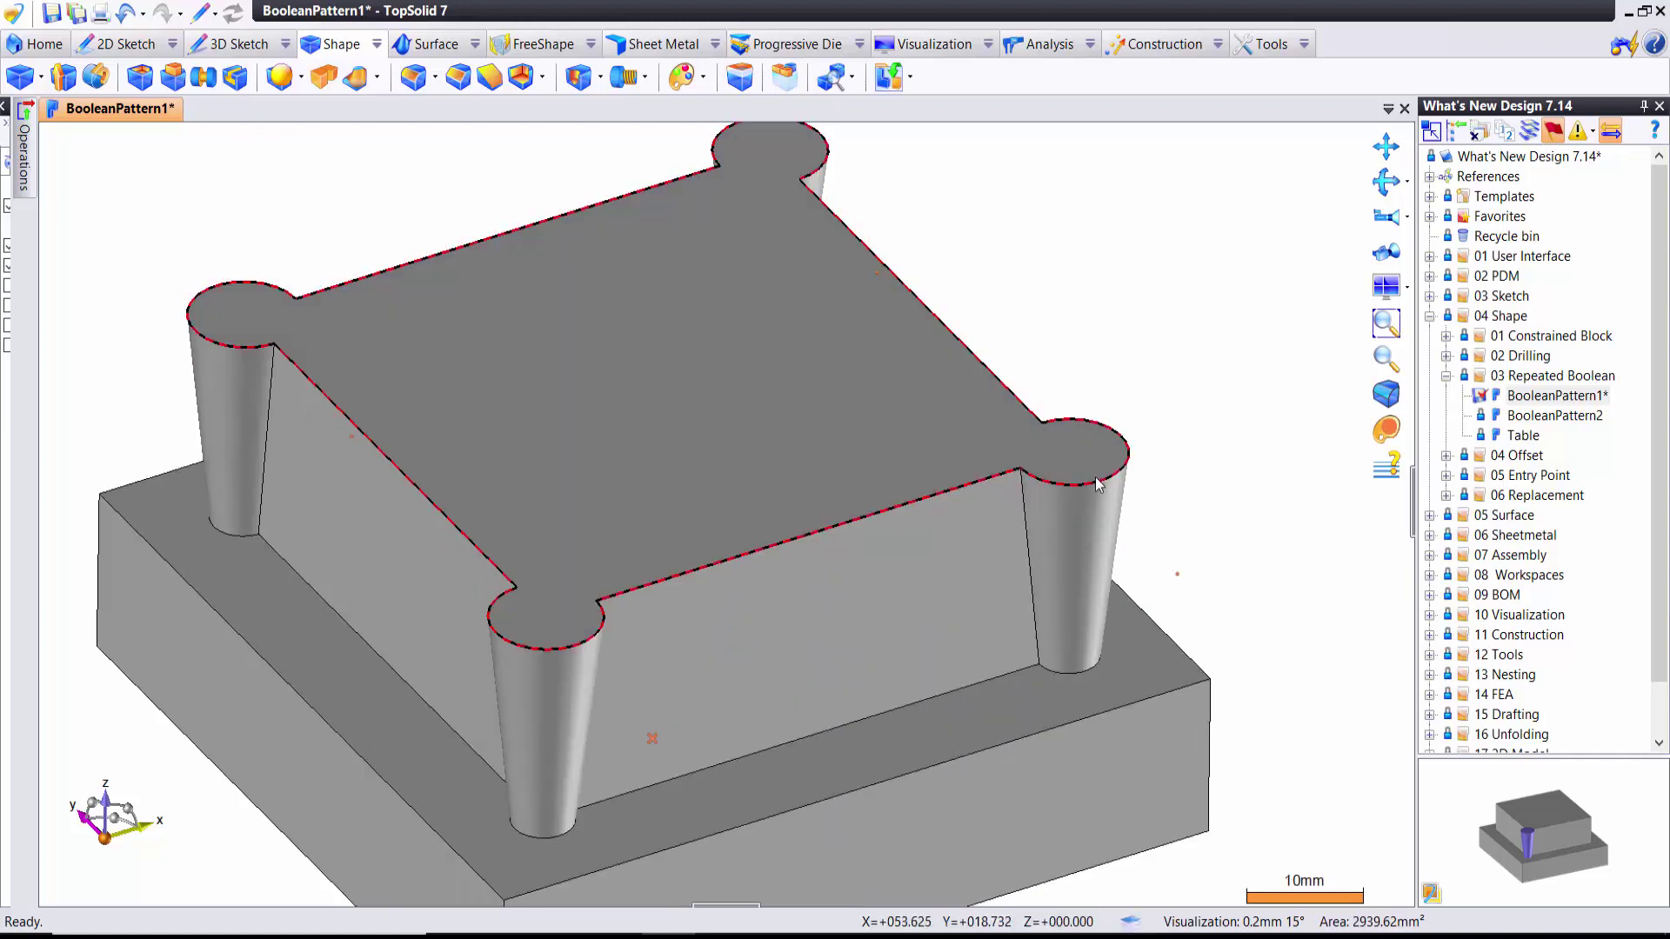
pyautogui.scroll(-1, 1100, 461)
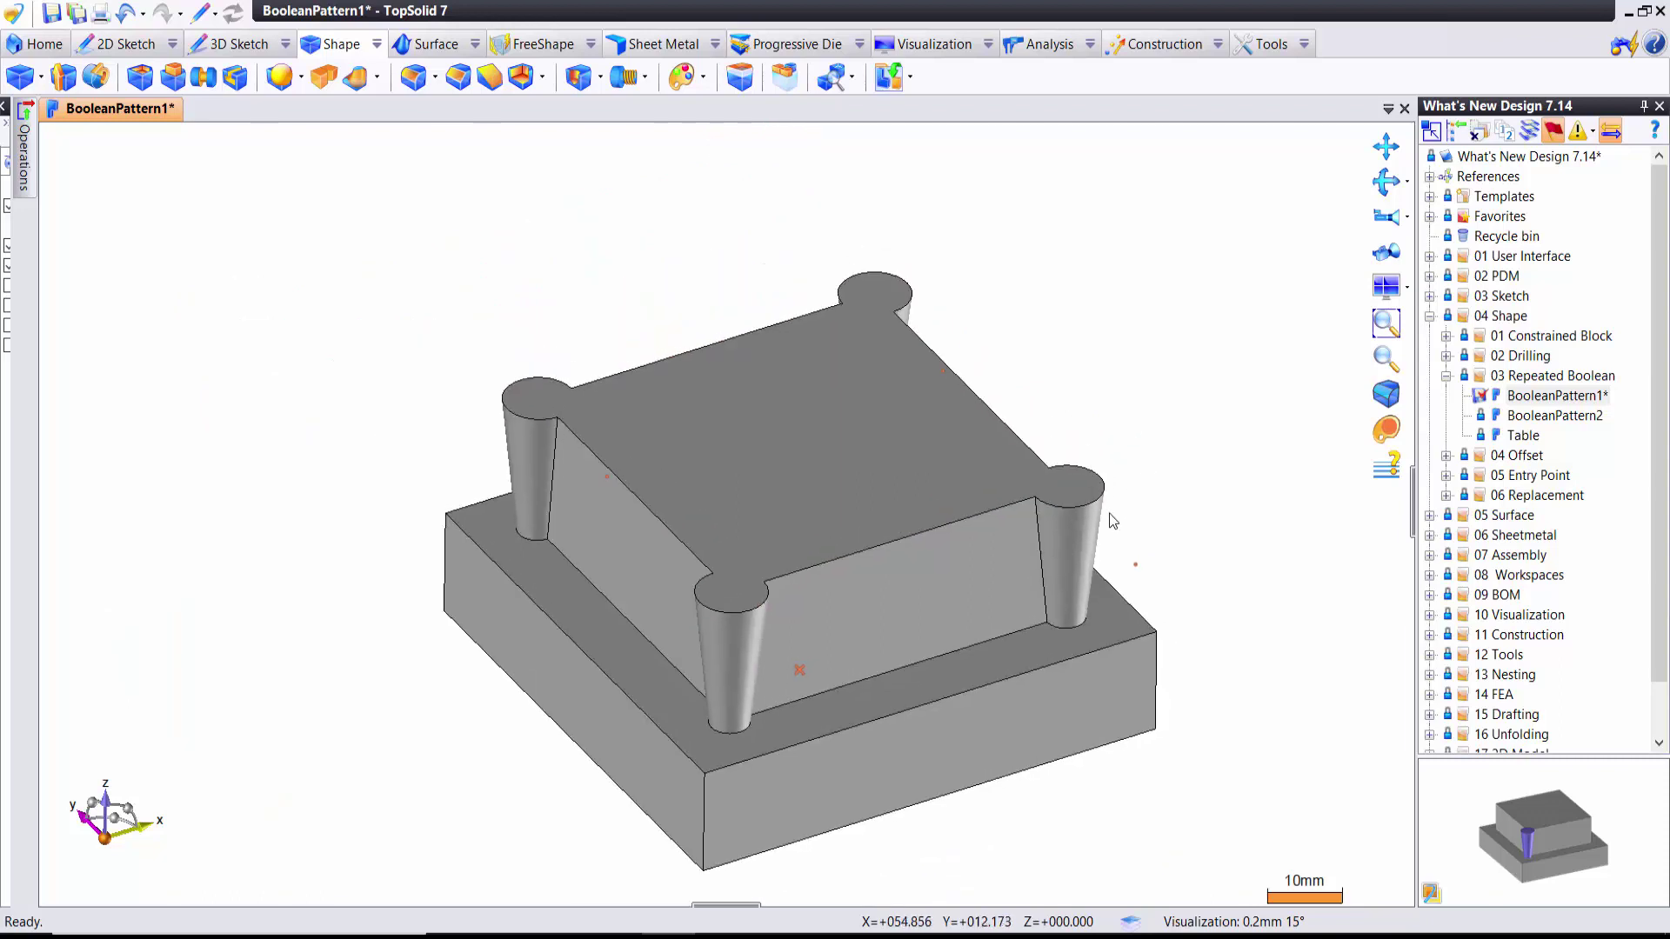
# Edit the Repeated Boolean from Union to Subtract so the cones pocket the block corners
pyautogui.rightClick(550, 456)
pyautogui.click(583, 585)
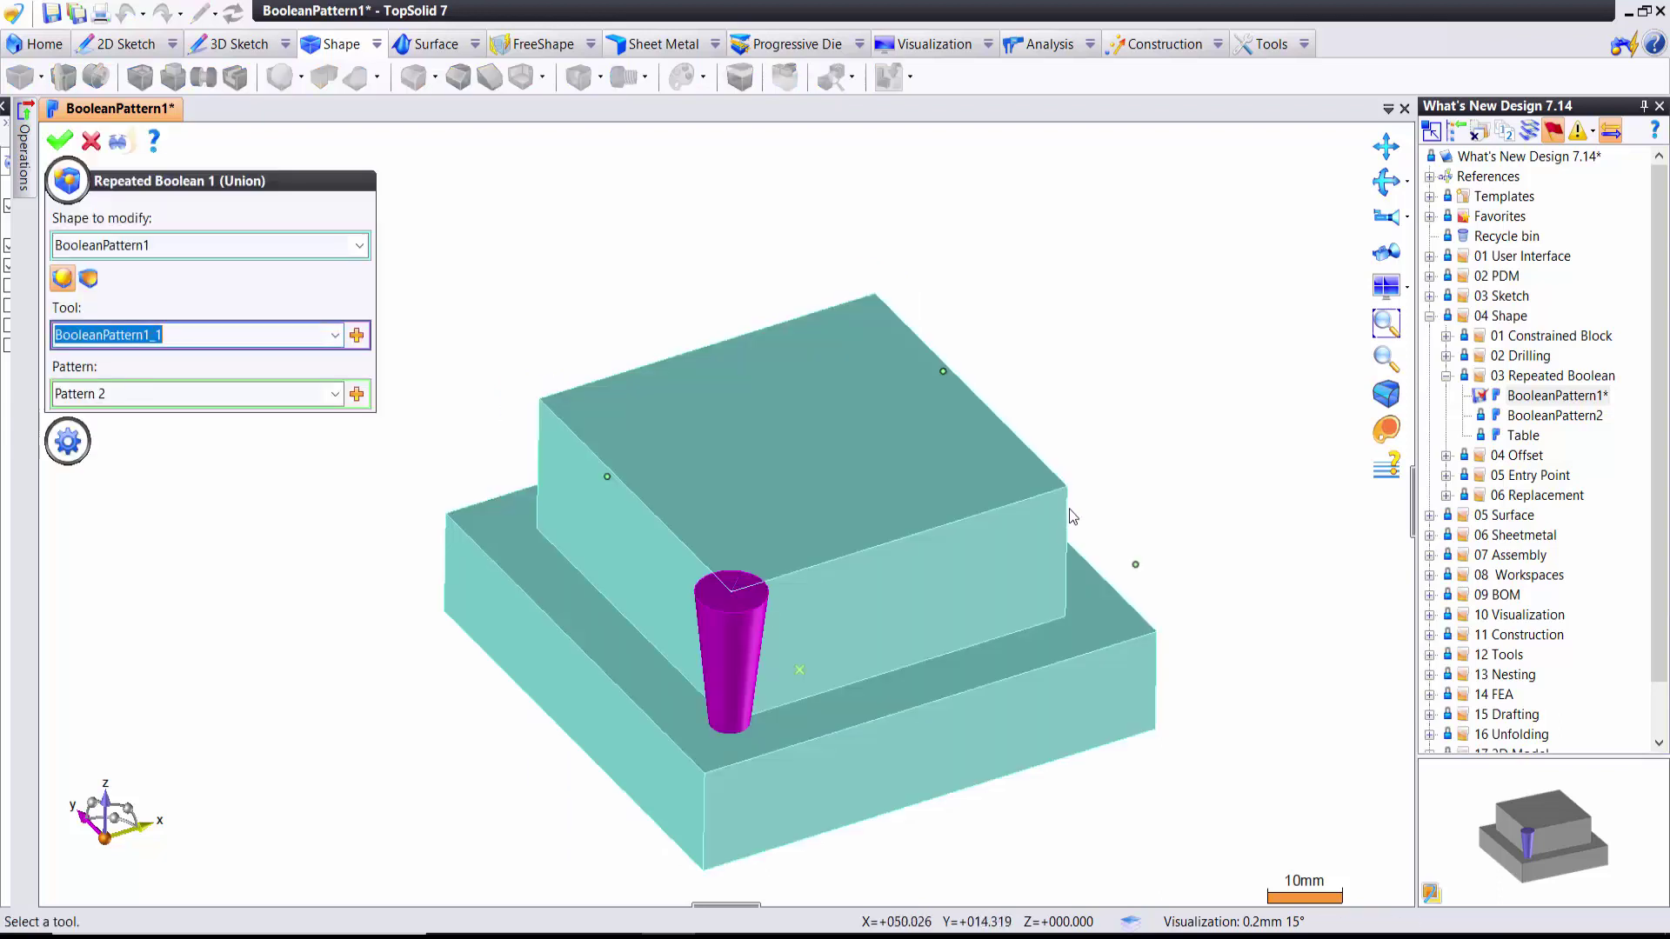
pyautogui.click(88, 278)
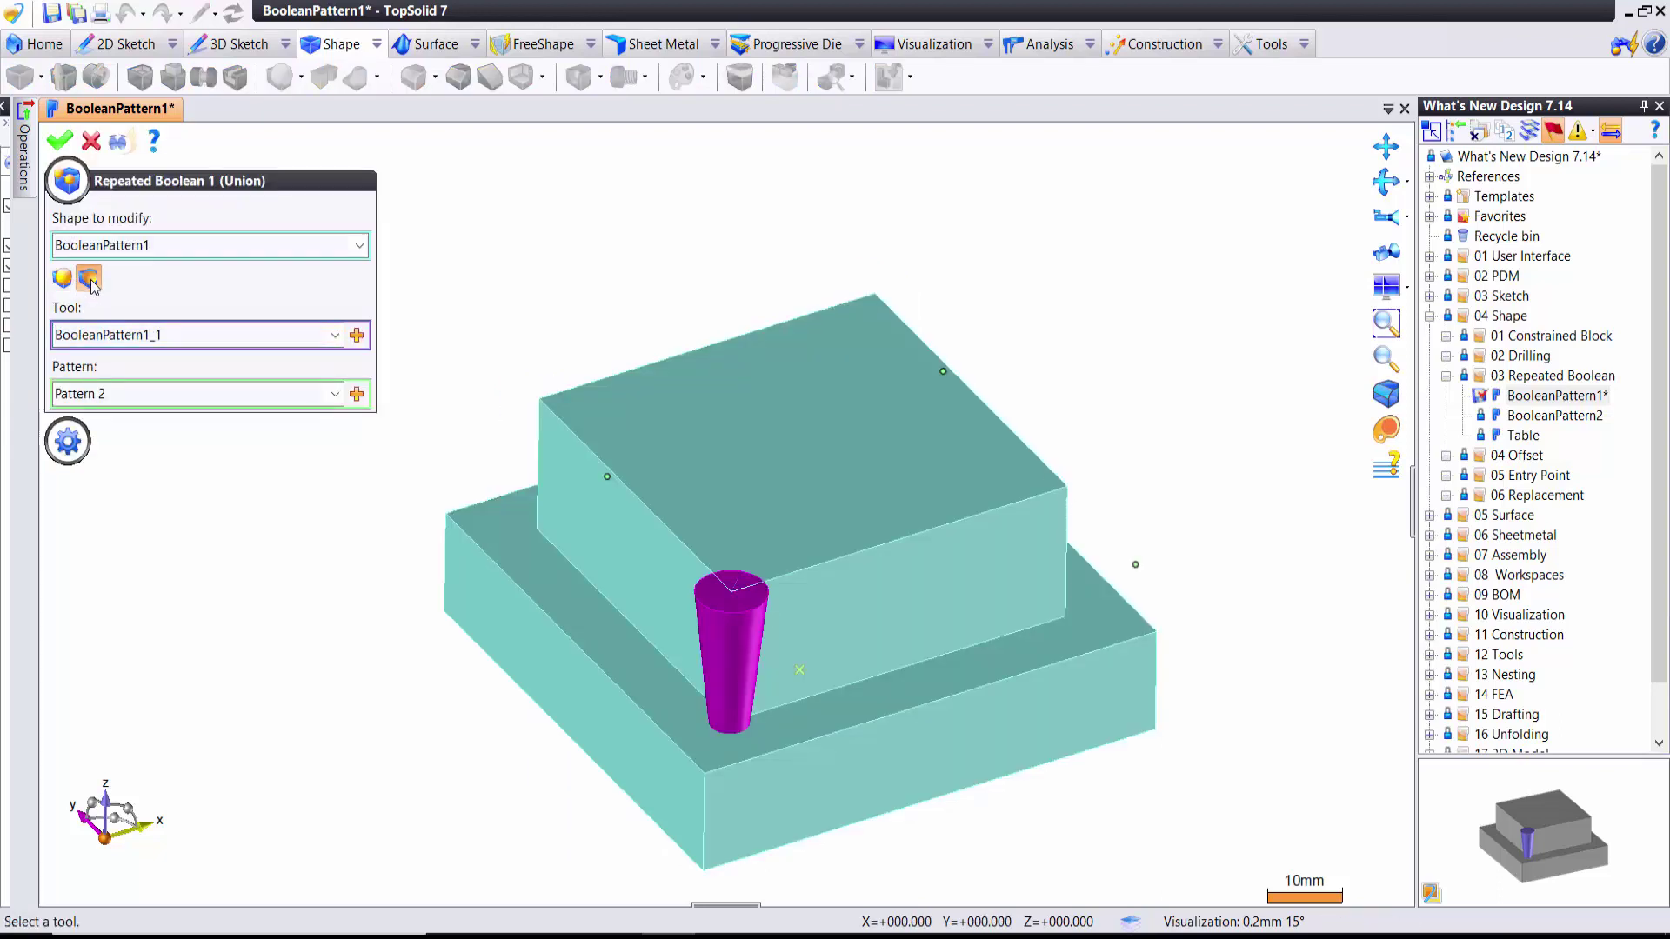
pyautogui.click(60, 143)
pyautogui.moveTo(679, 503)
pyautogui.mouseDown(button='middle')
pyautogui.moveTo(1047, 665)
pyautogui.moveTo(1093, 656)
pyautogui.moveTo(1007, 403)
pyautogui.moveTo(711, 362)
pyautogui.mouseUp(button='middle')
pyautogui.scroll(2, 797, 391)
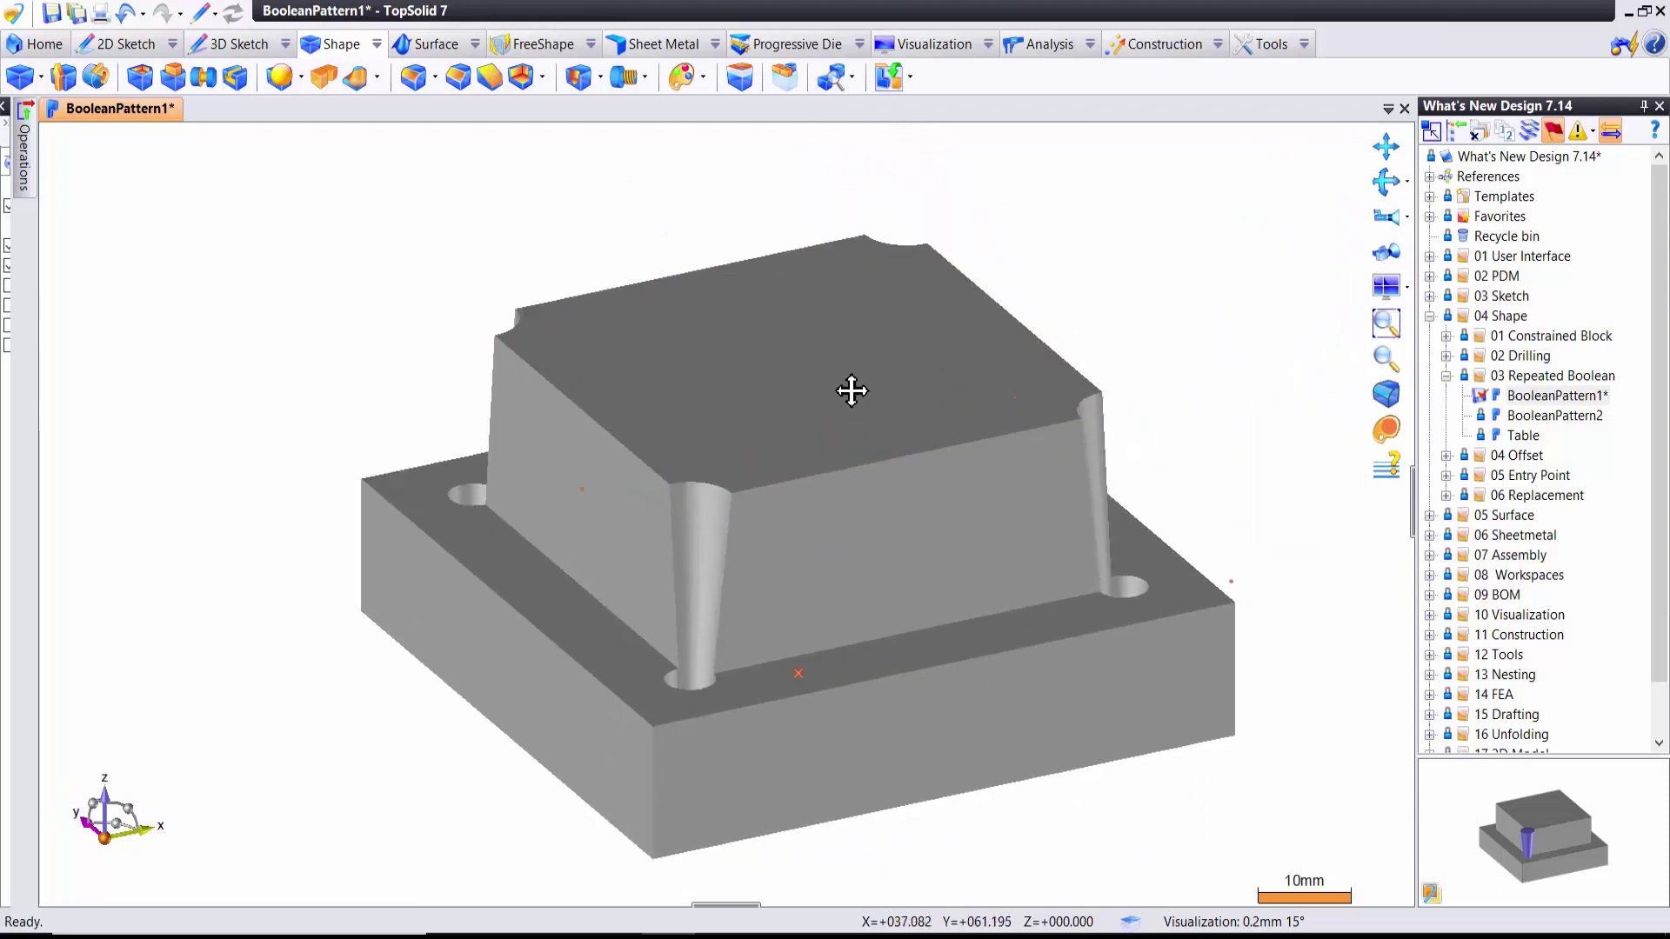
pyautogui.scroll(-1, 921, 379)
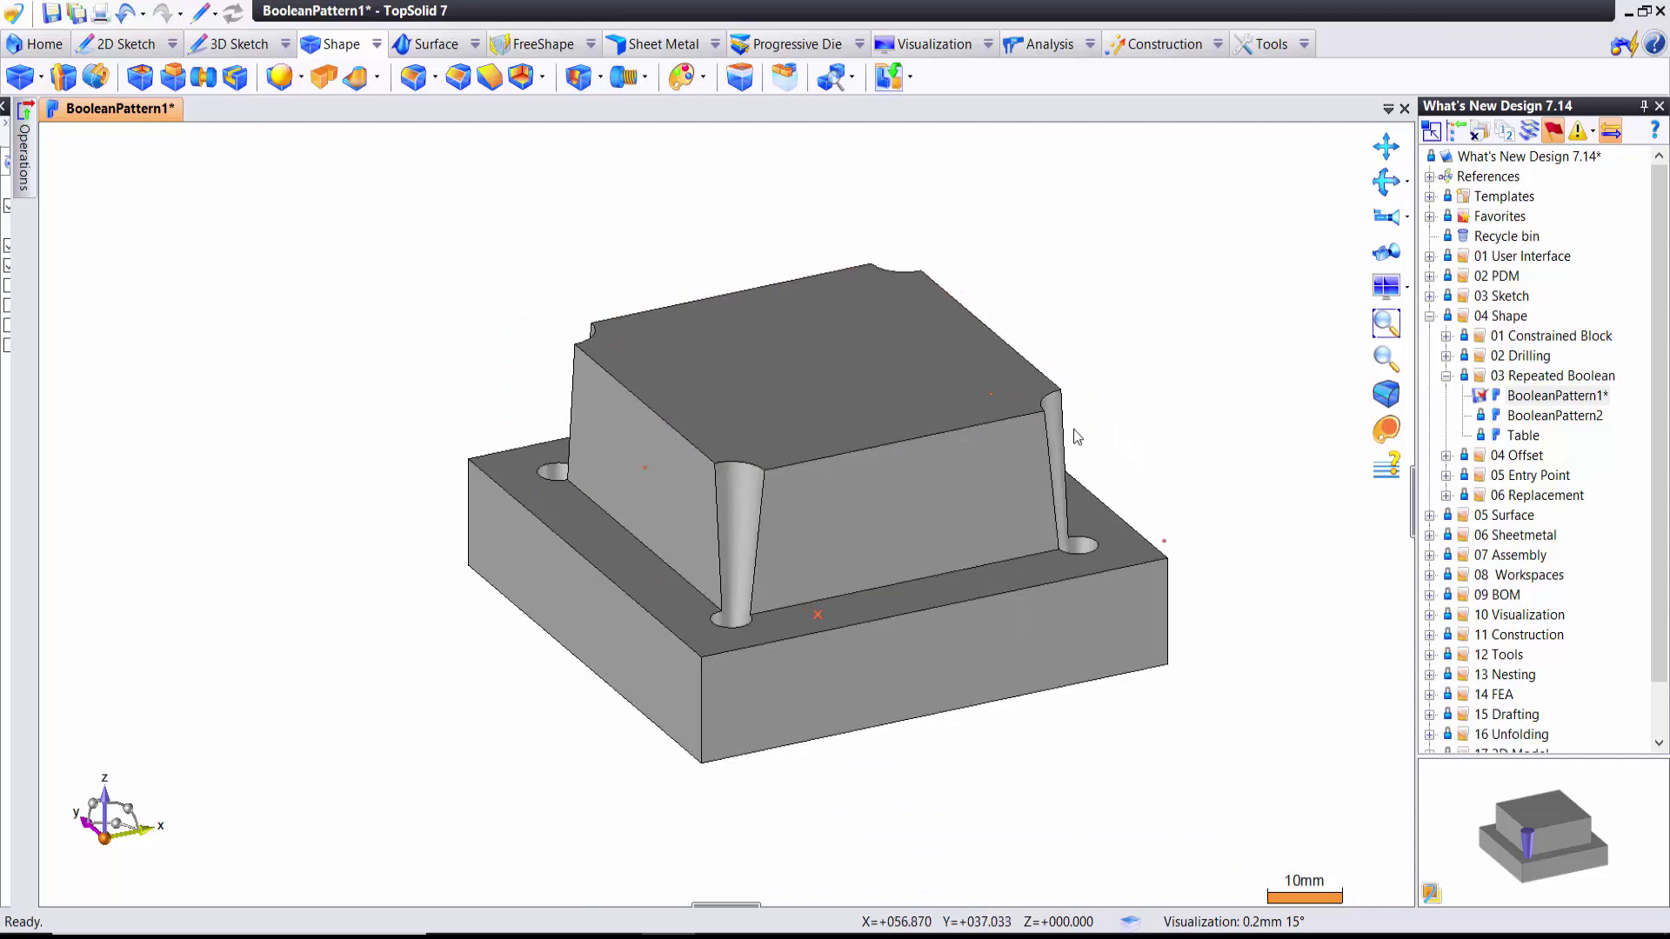
pyautogui.click(1510, 418)
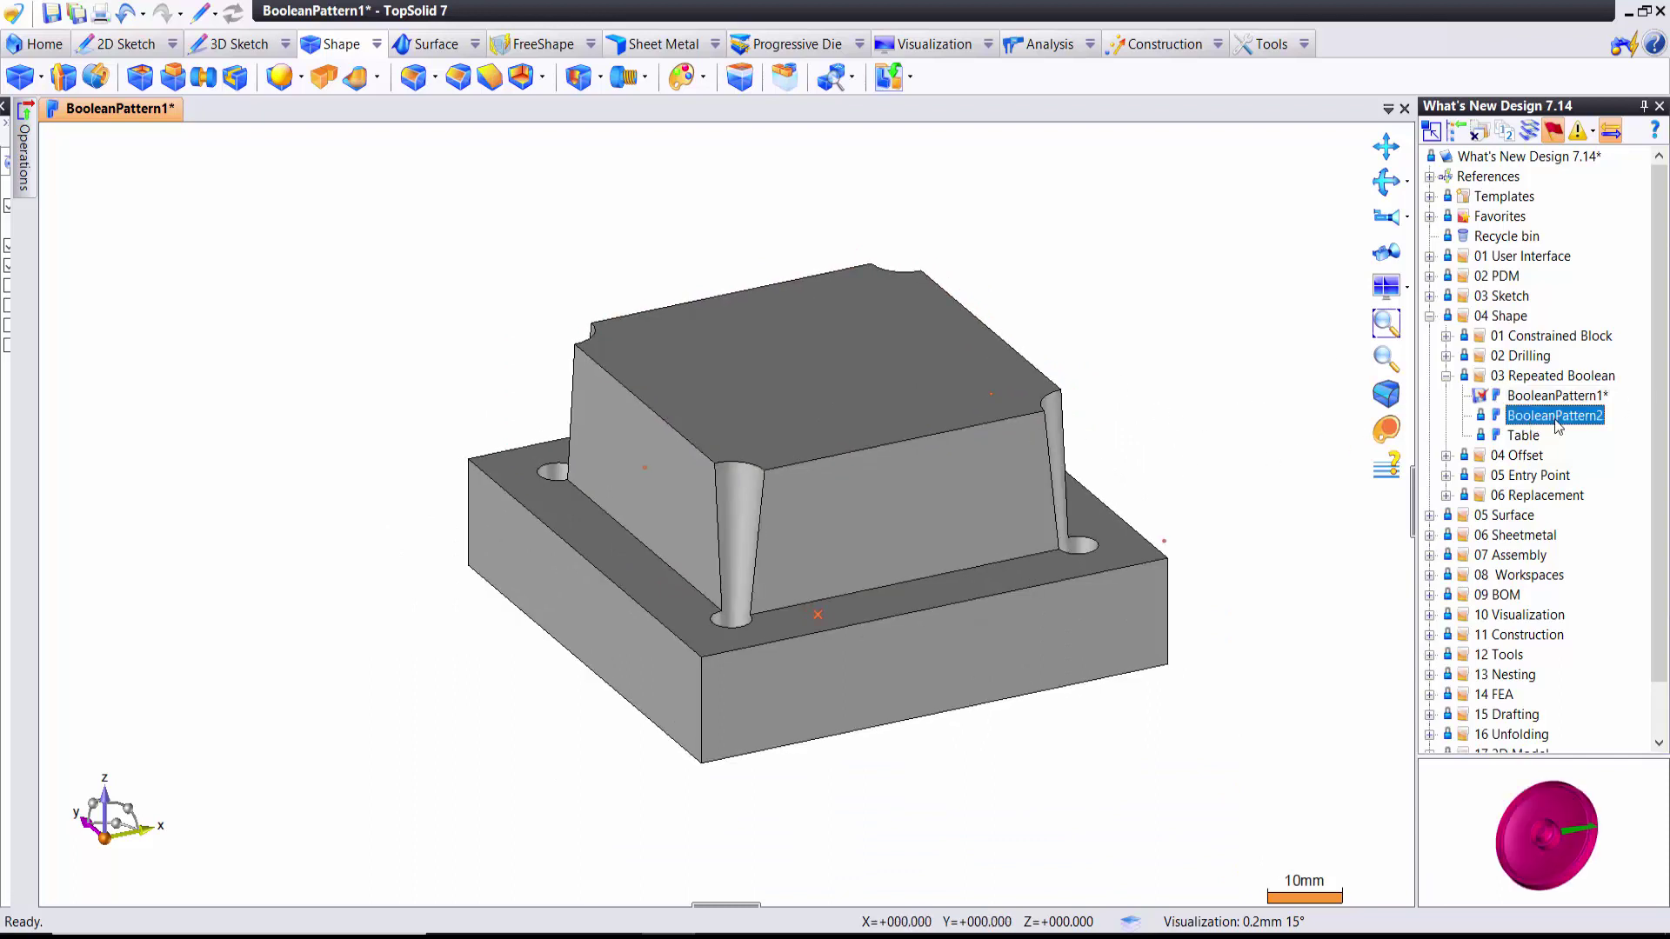
# Open the BooleanPattern2 disc part and select its green rib profile
pyautogui.doubleClick(1557, 417)
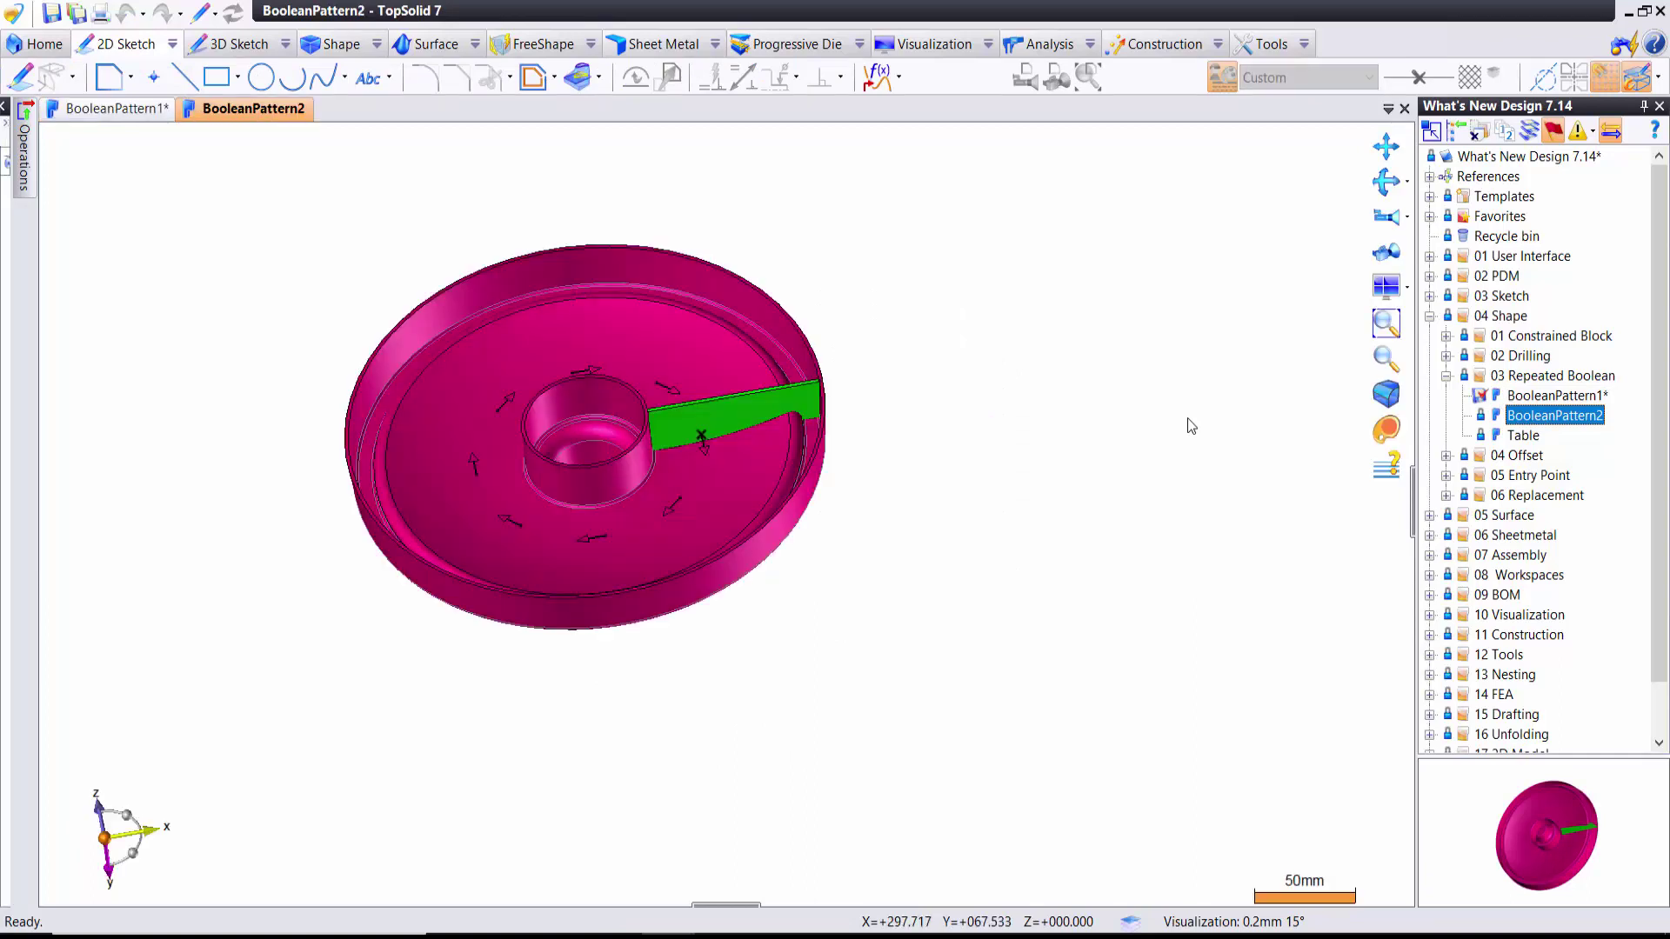
pyautogui.scroll(2, 906, 448)
pyautogui.scroll(1, 935, 452)
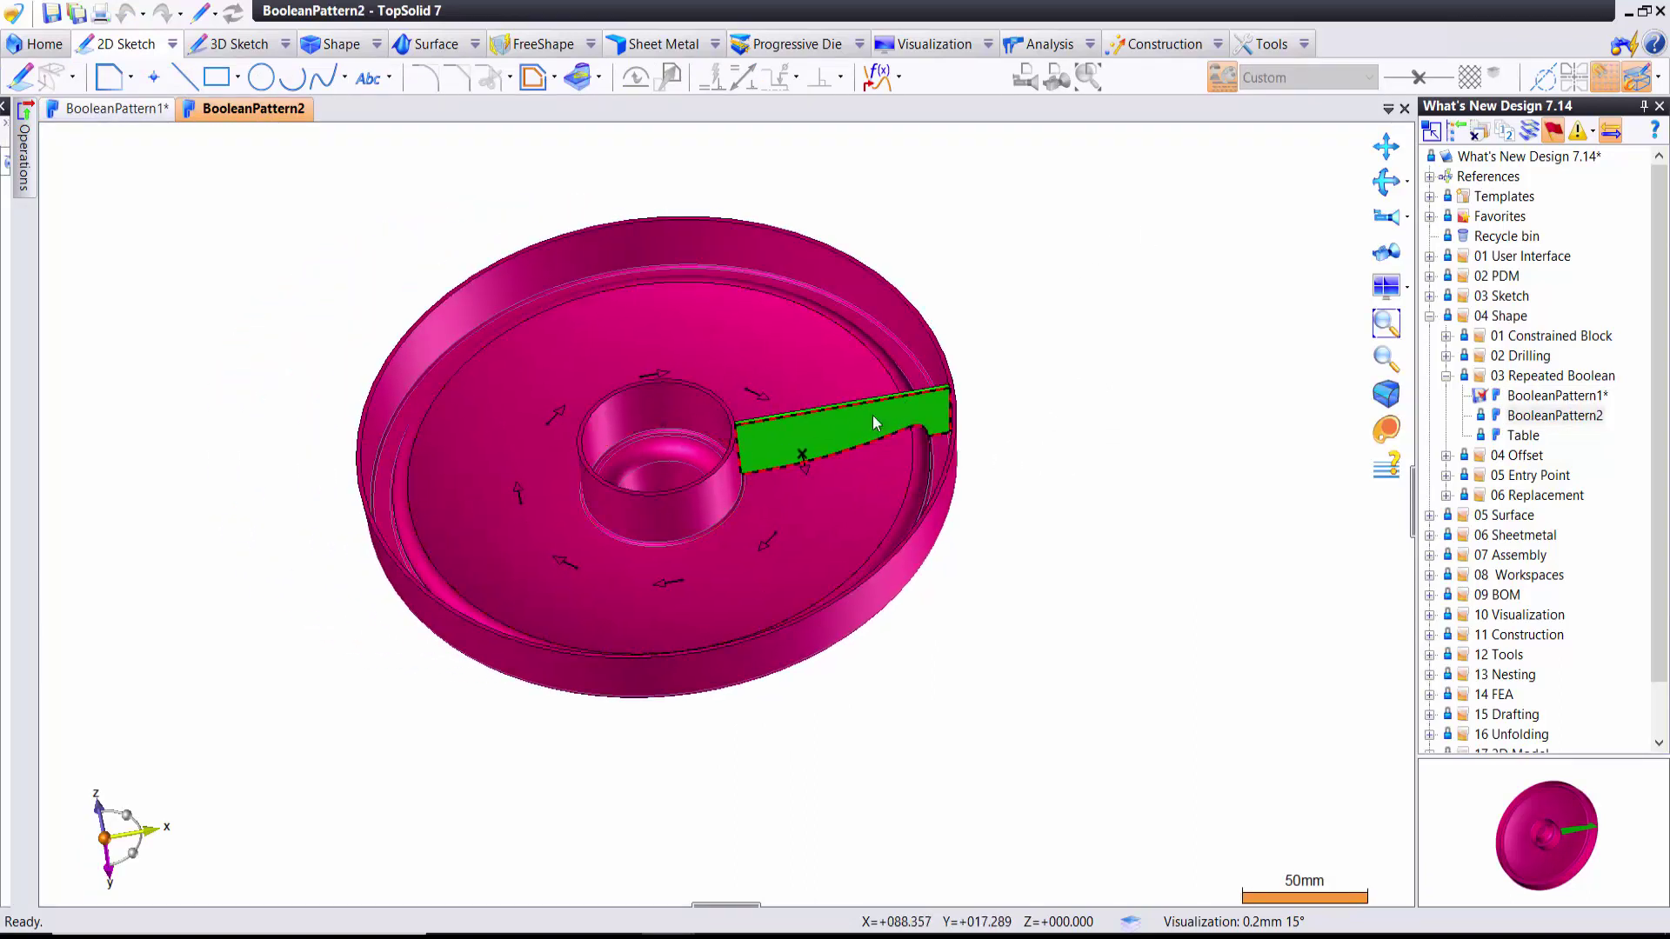
pyautogui.scroll(1, 565, 533)
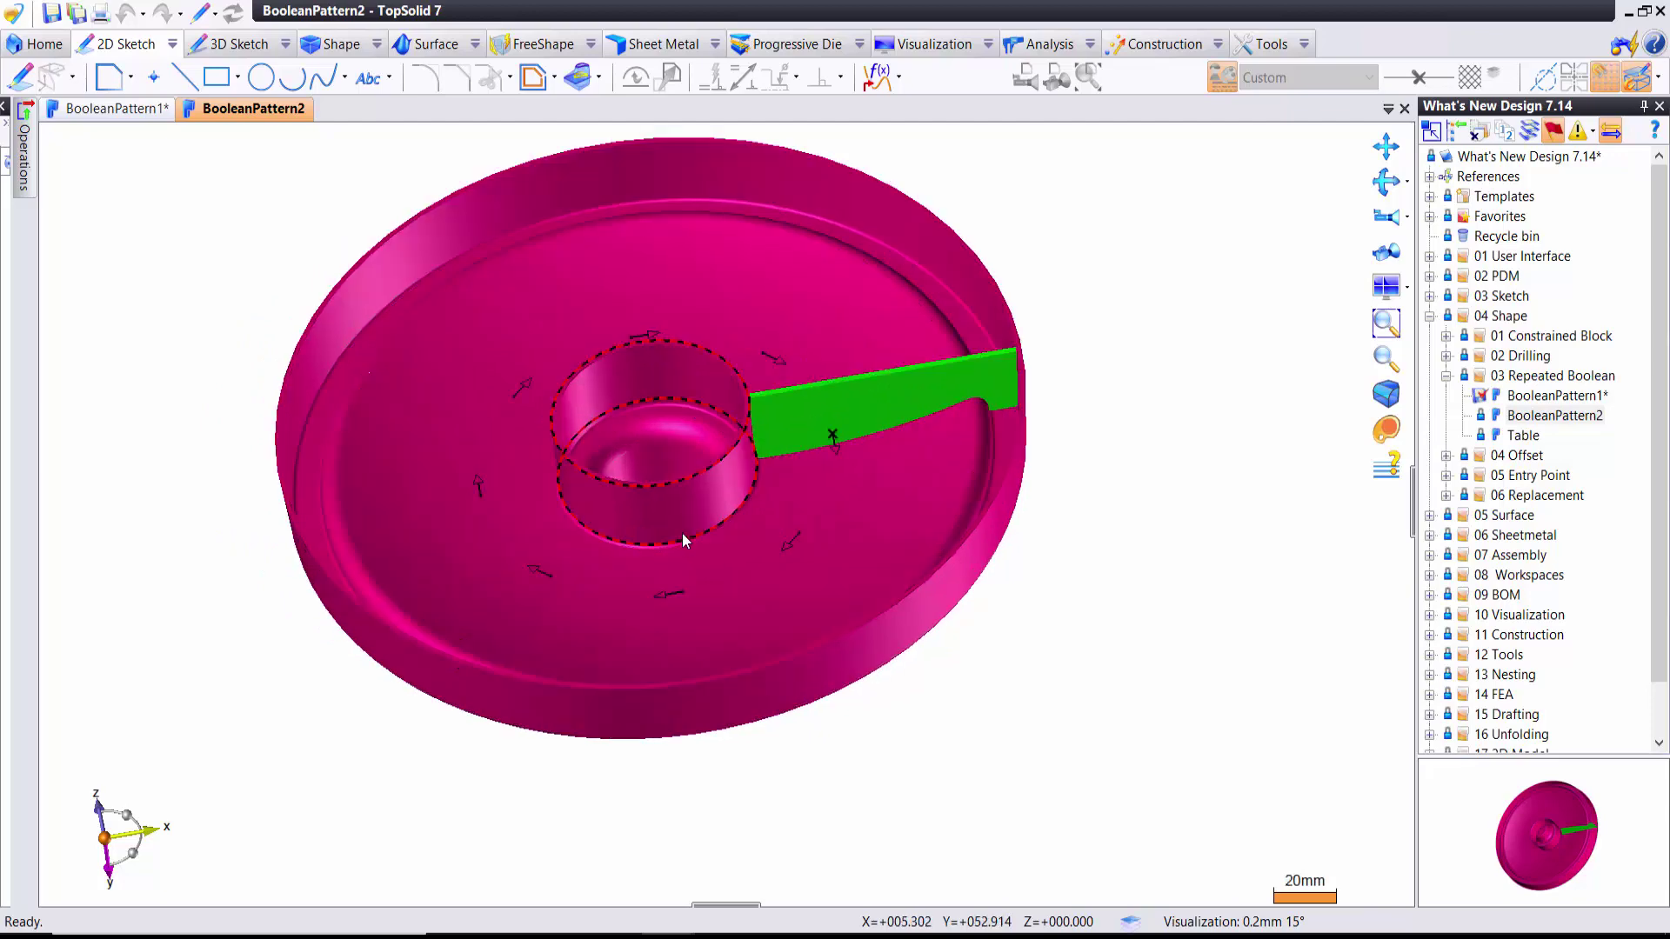
pyautogui.click(848, 446)
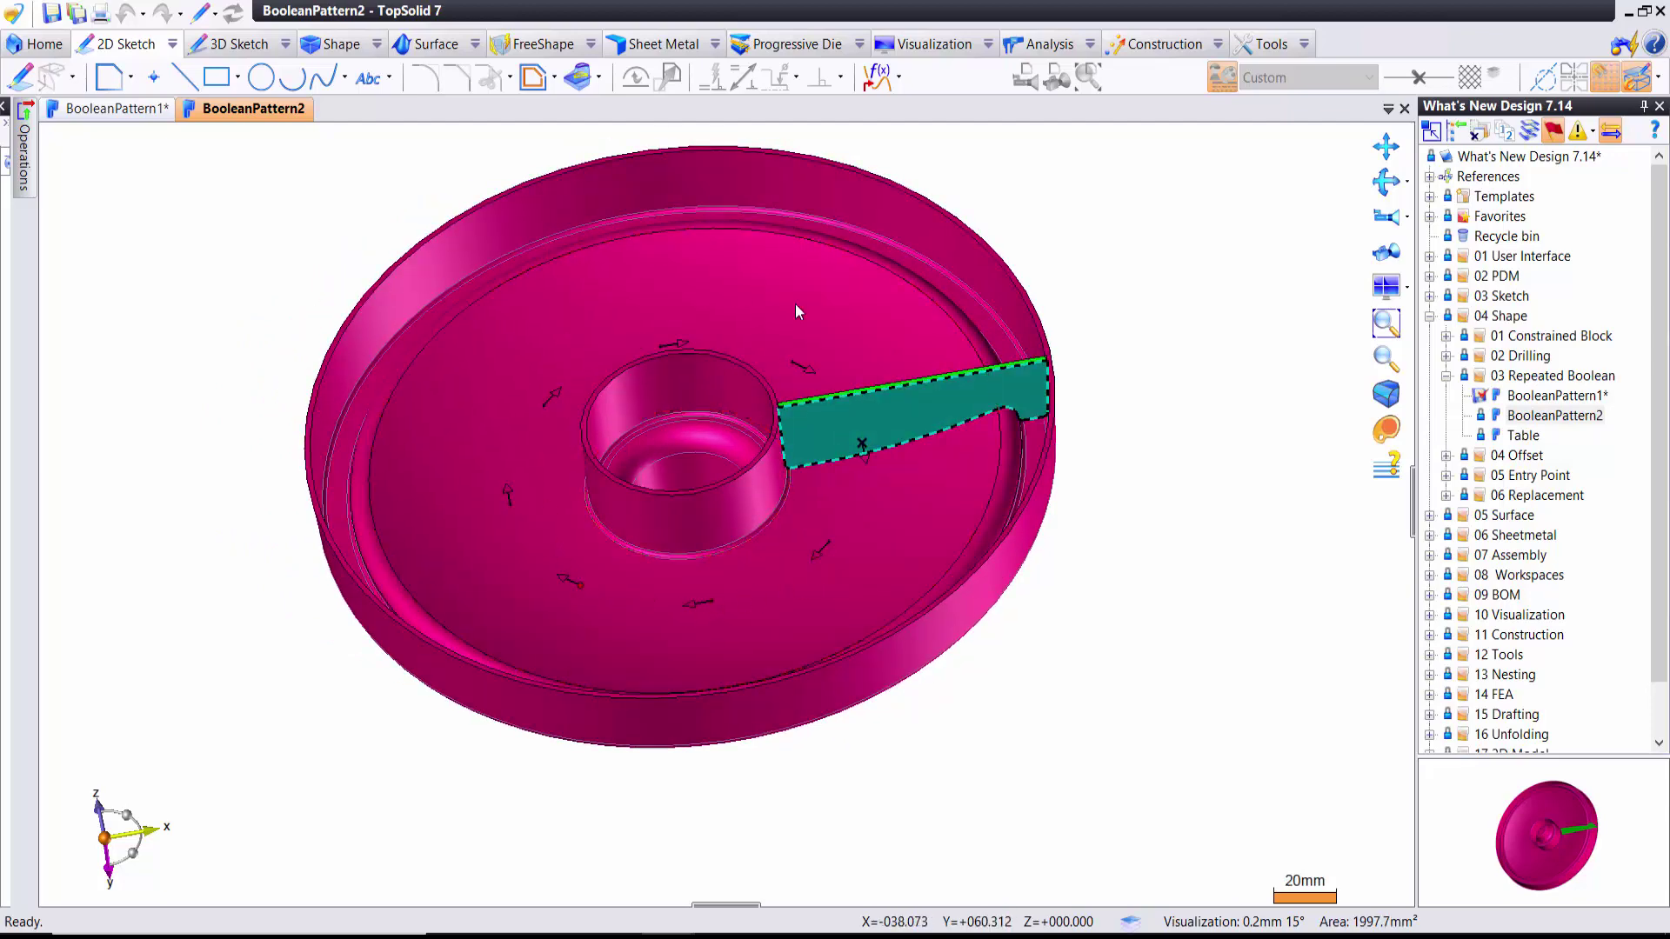
pyautogui.moveTo(858, 523); pyautogui.dragTo(856, 484, button='middle')
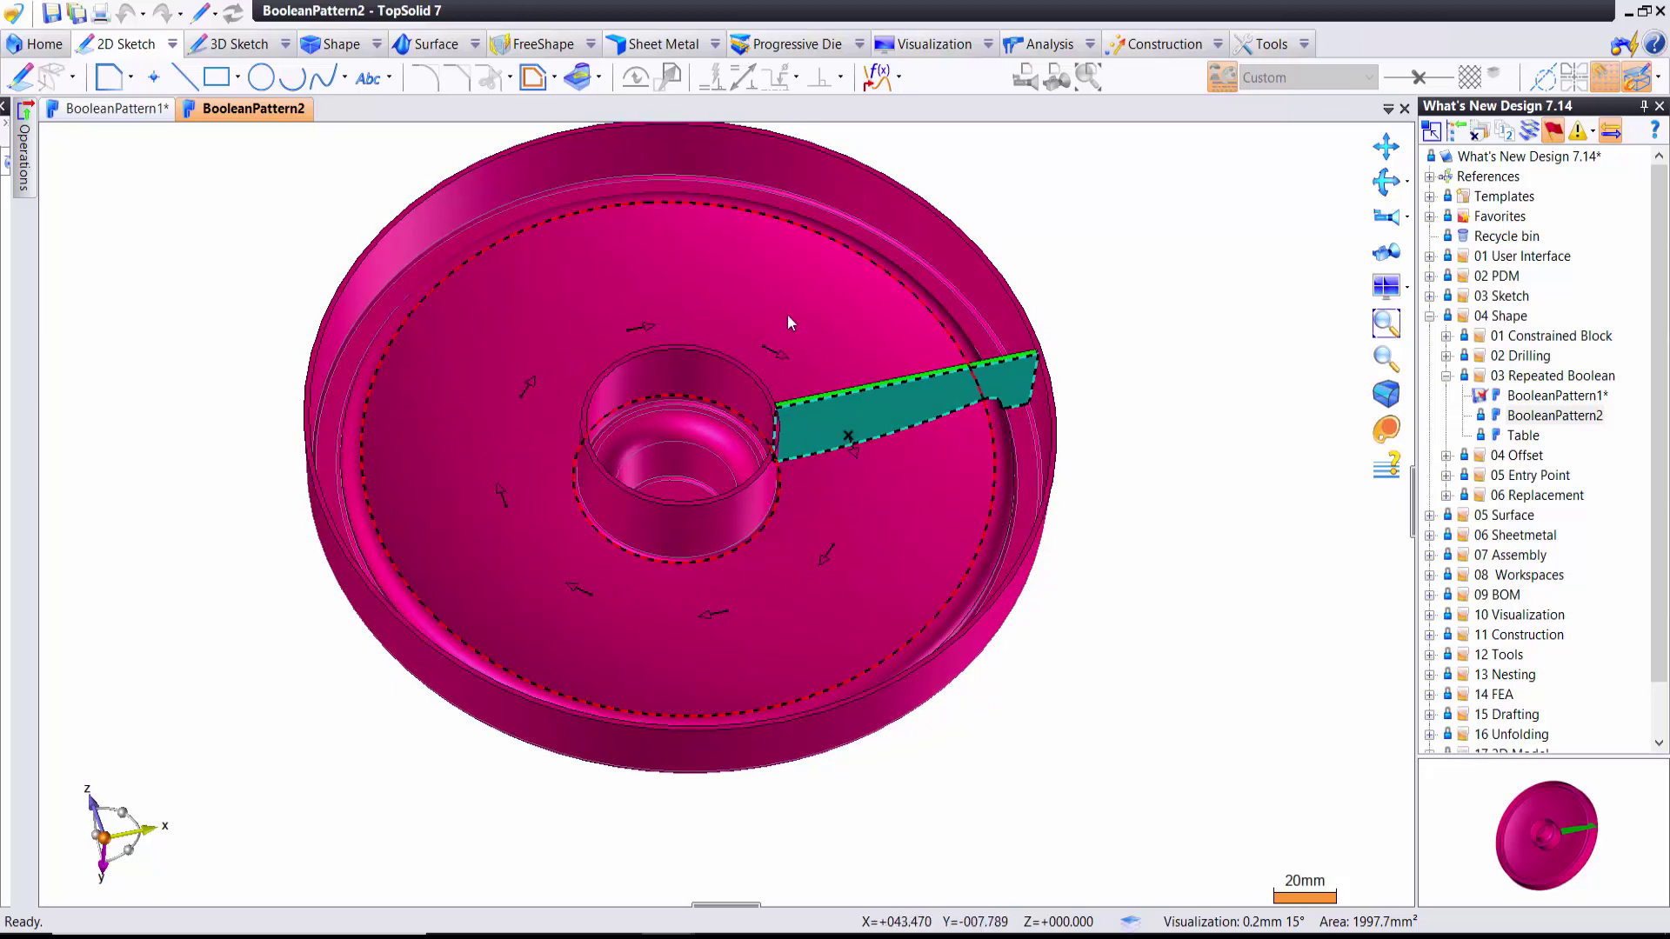
pyautogui.moveTo(1140, 457); pyautogui.dragTo(1177, 470, button='middle')
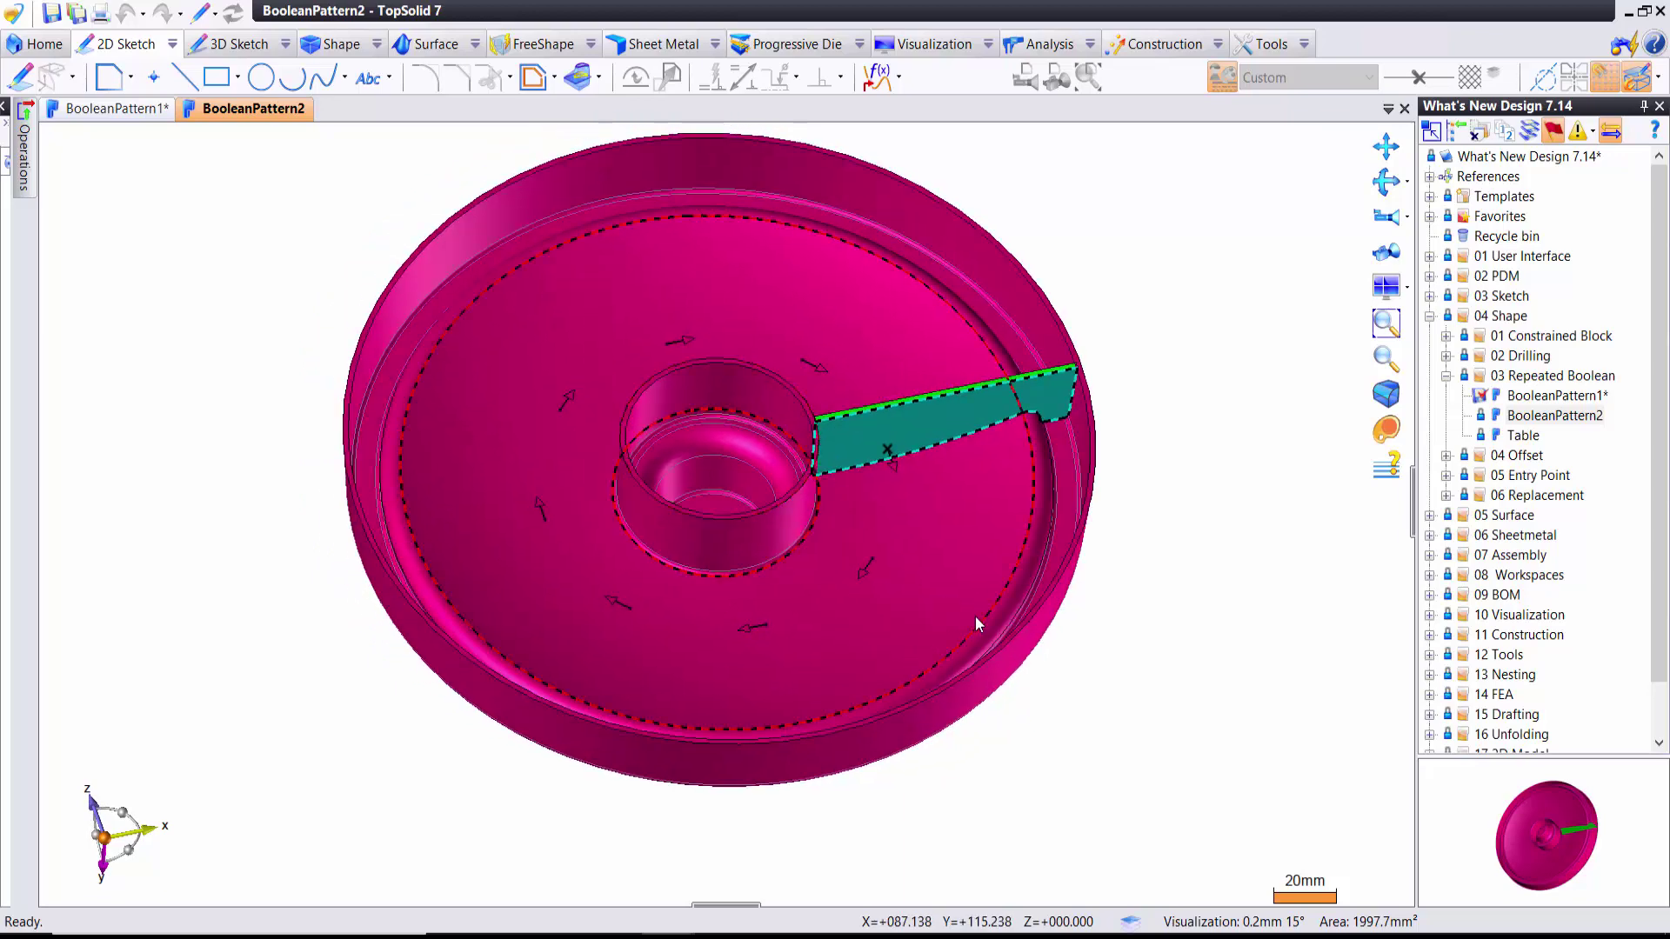
pyautogui.click(377, 45)
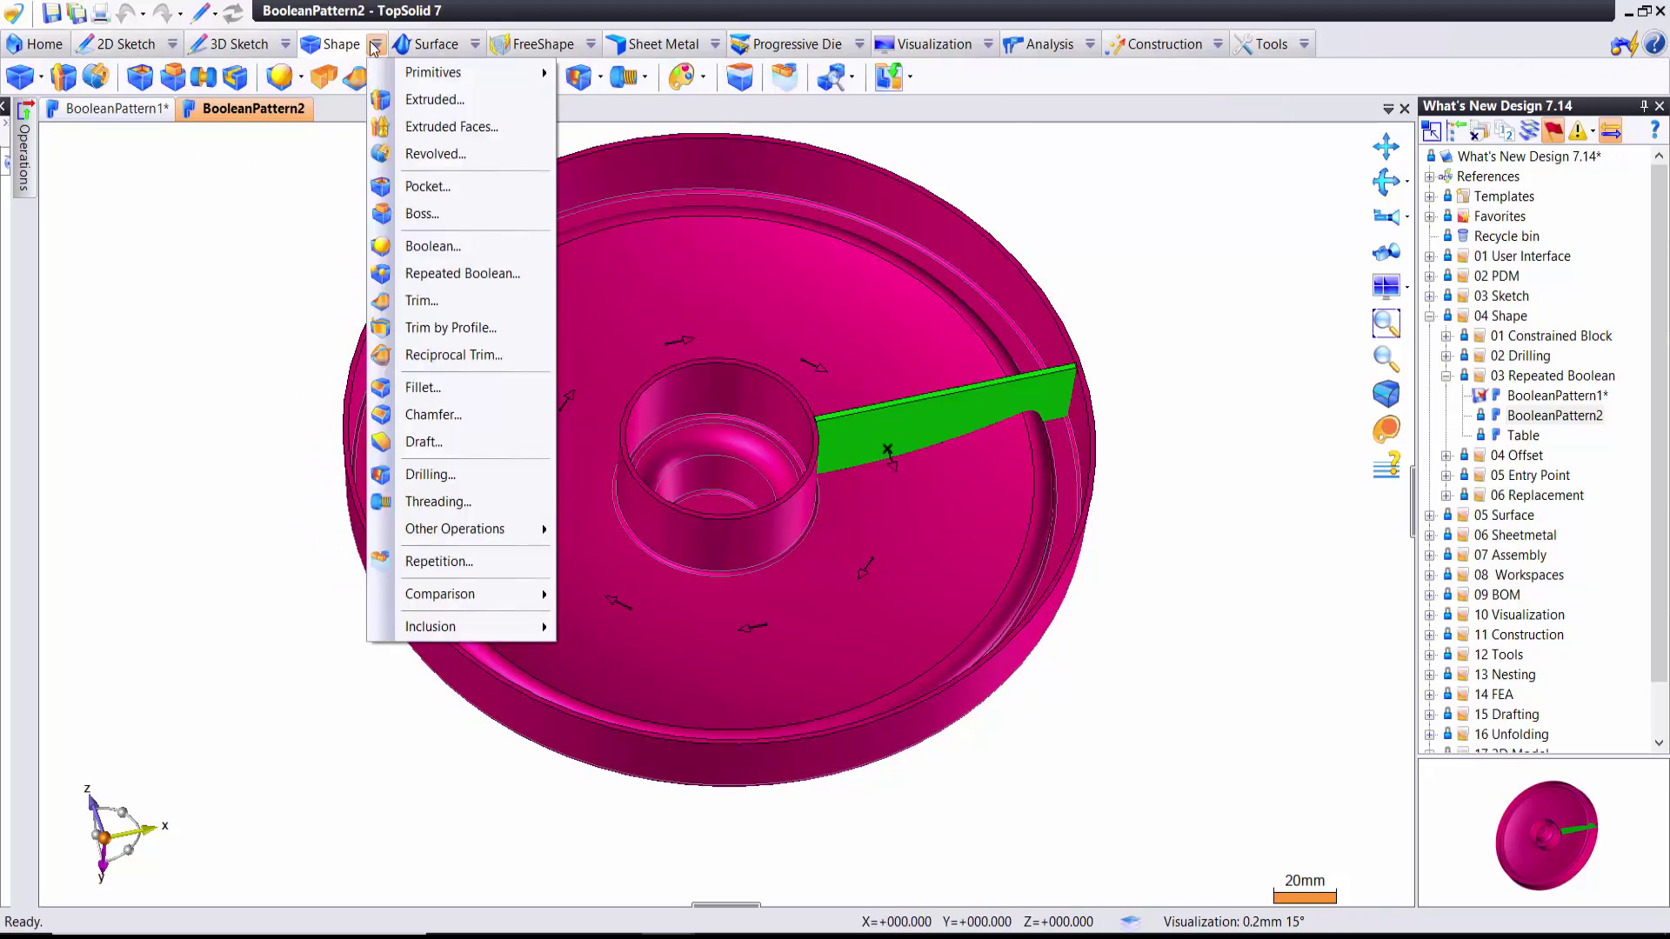
# Start a Repeated Boolean union on the disc with rib BooleanPattern2_1 as tool, using a circular pattern
pyautogui.click(425, 275)
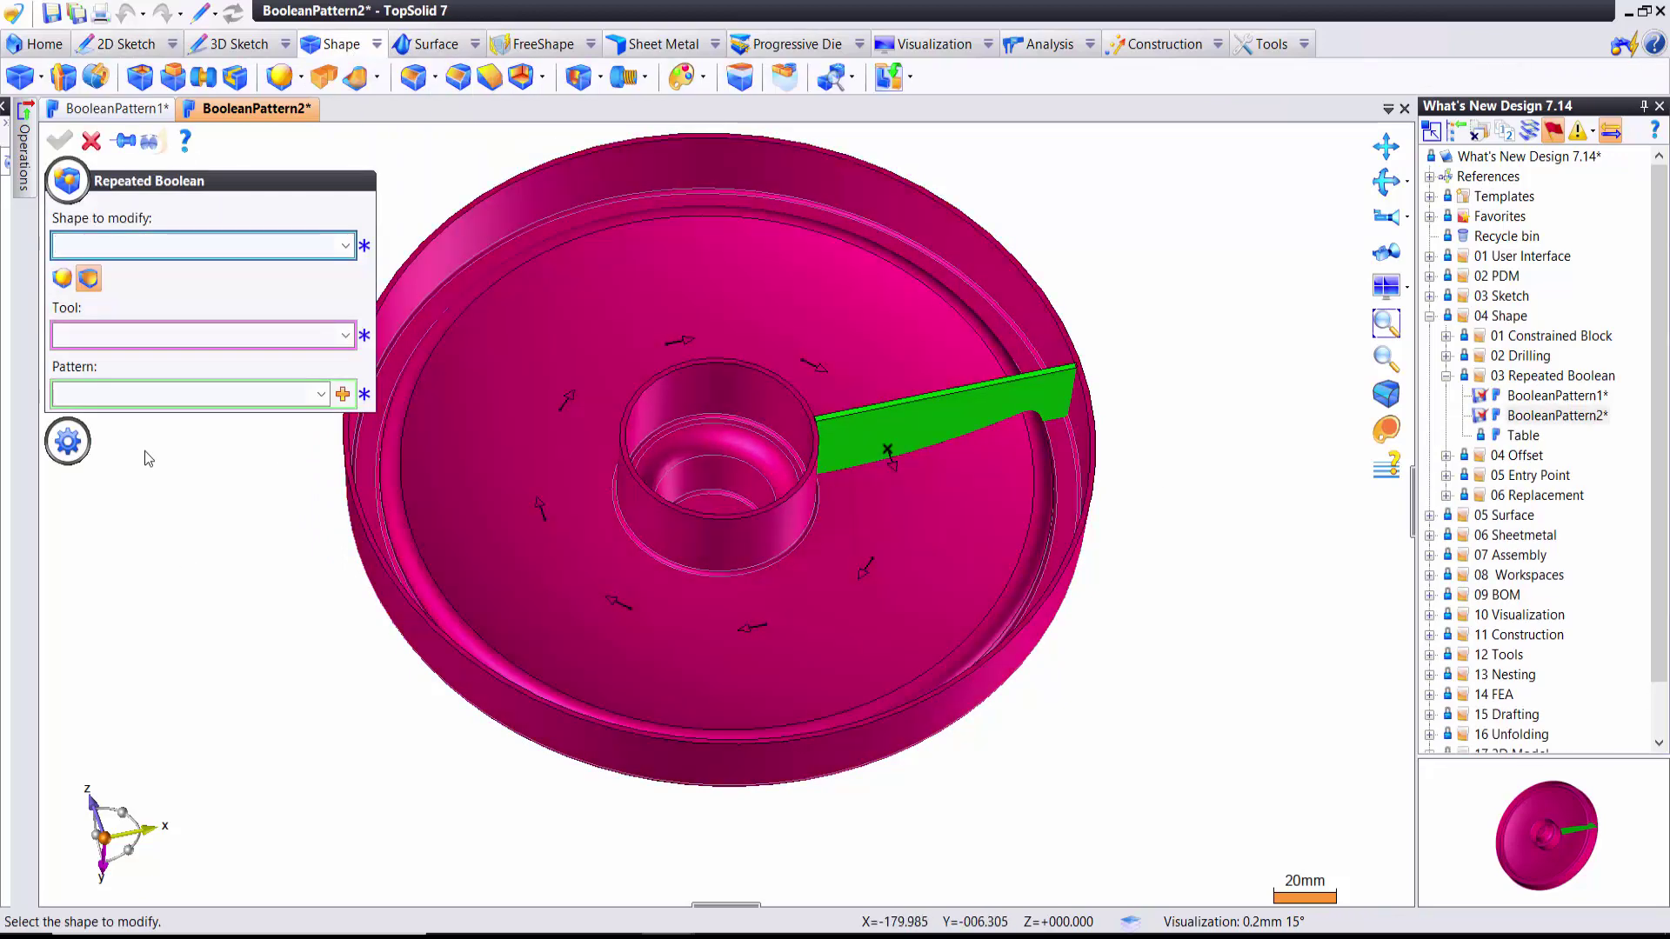
pyautogui.click(476, 366)
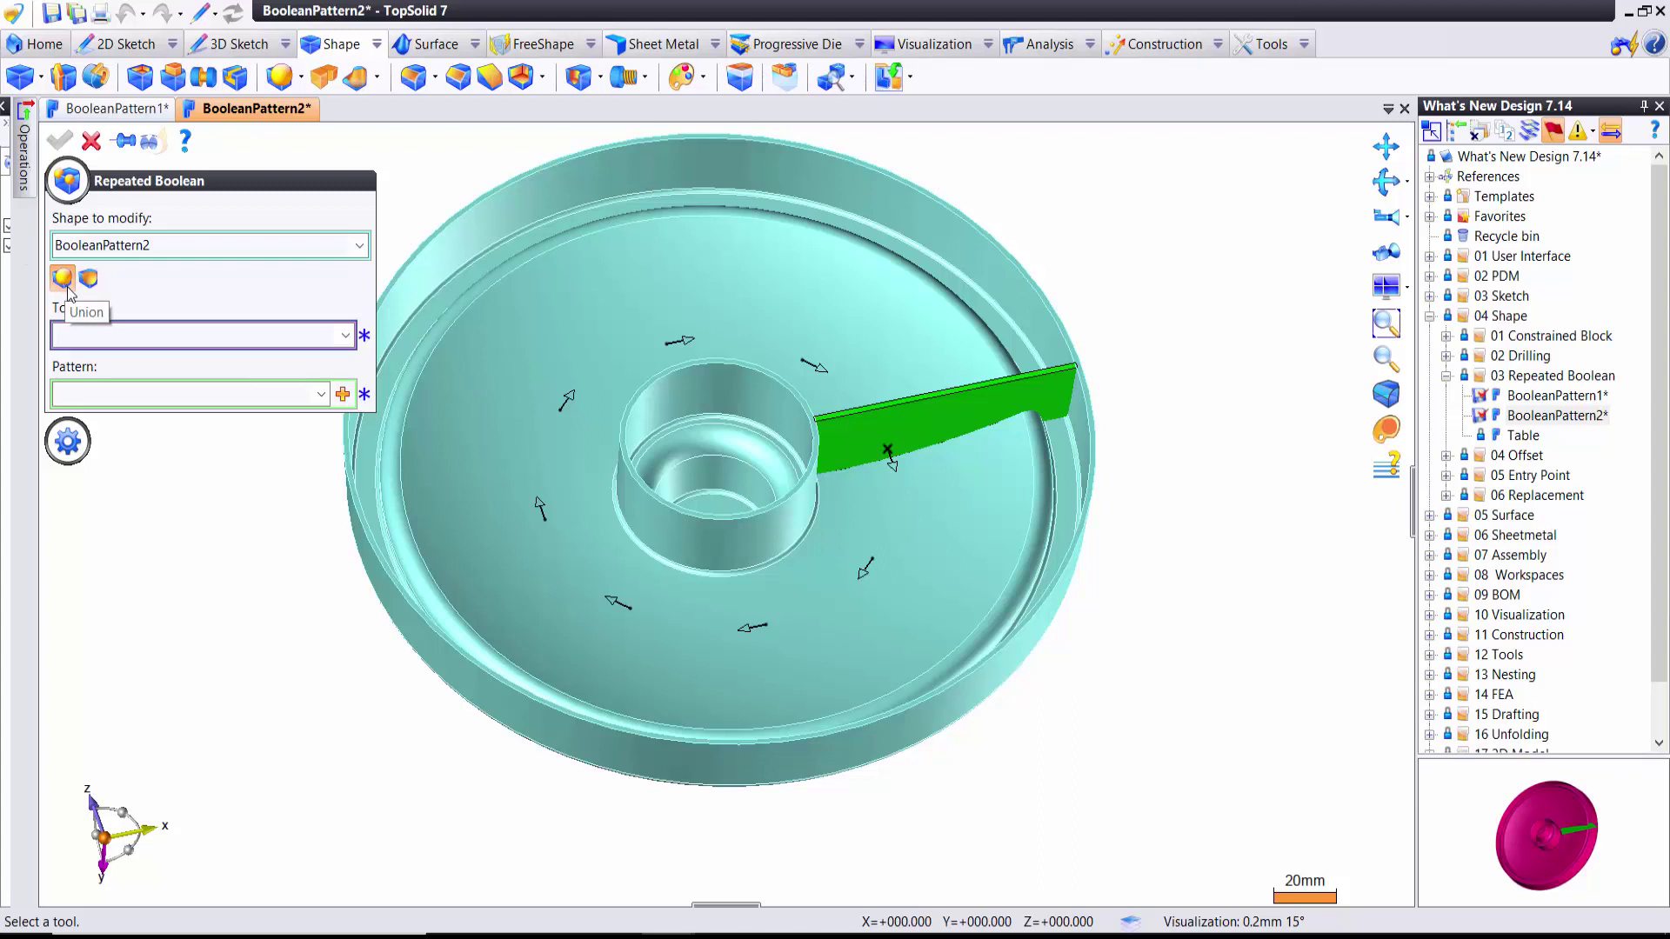
pyautogui.click(860, 426)
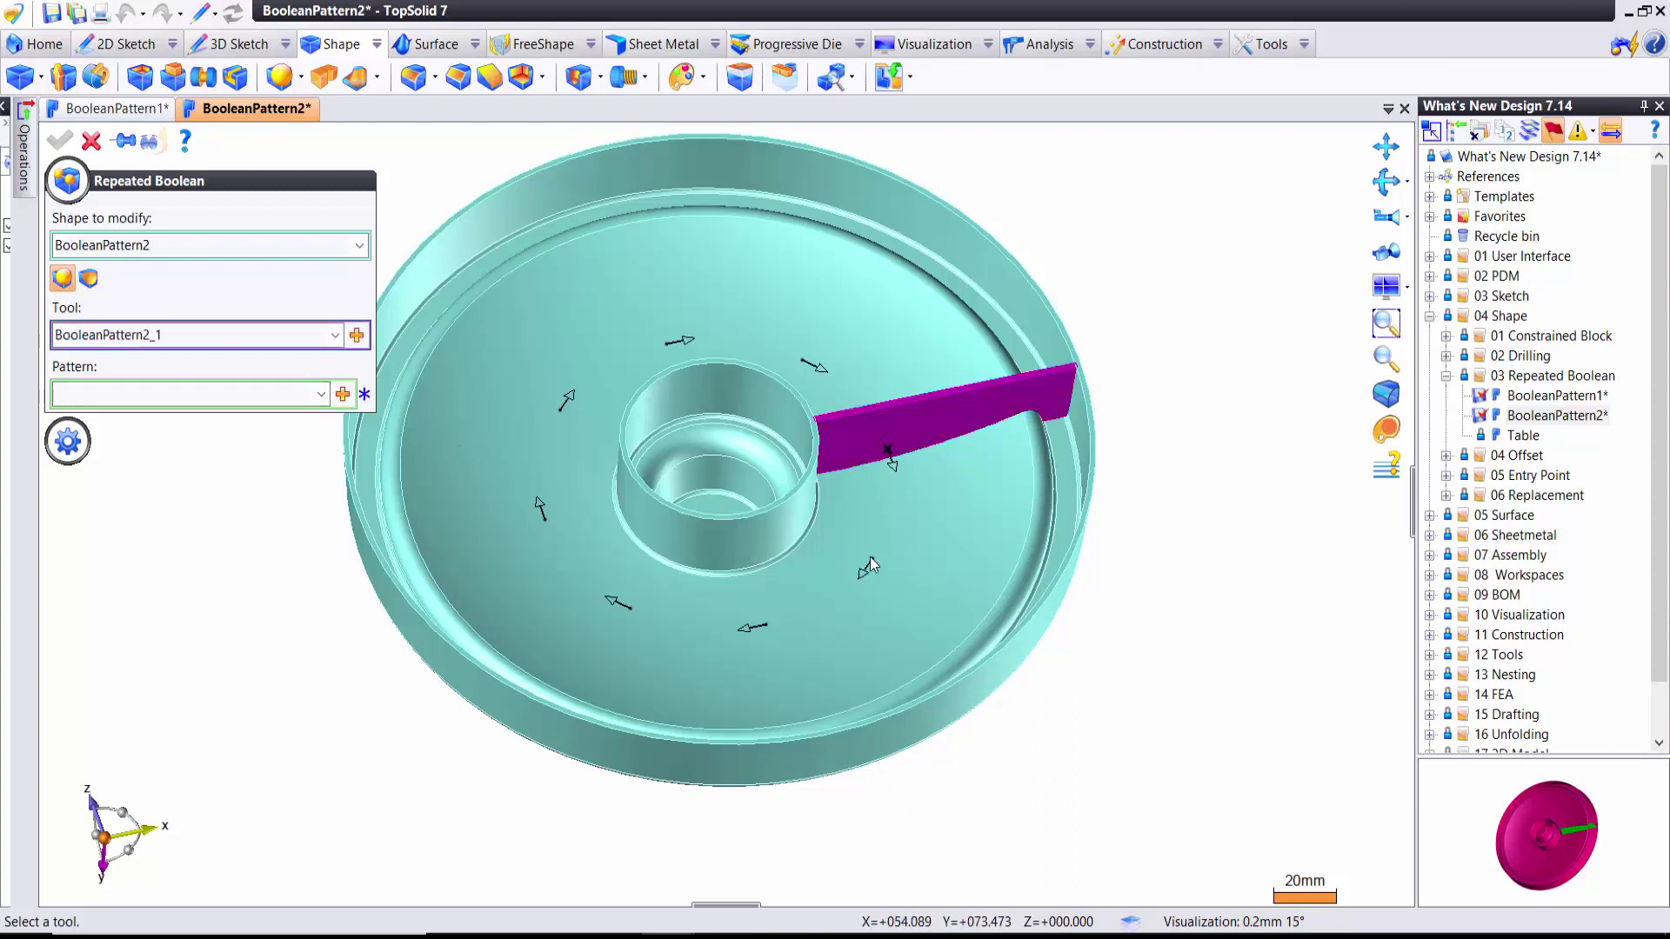
pyautogui.click(343, 395)
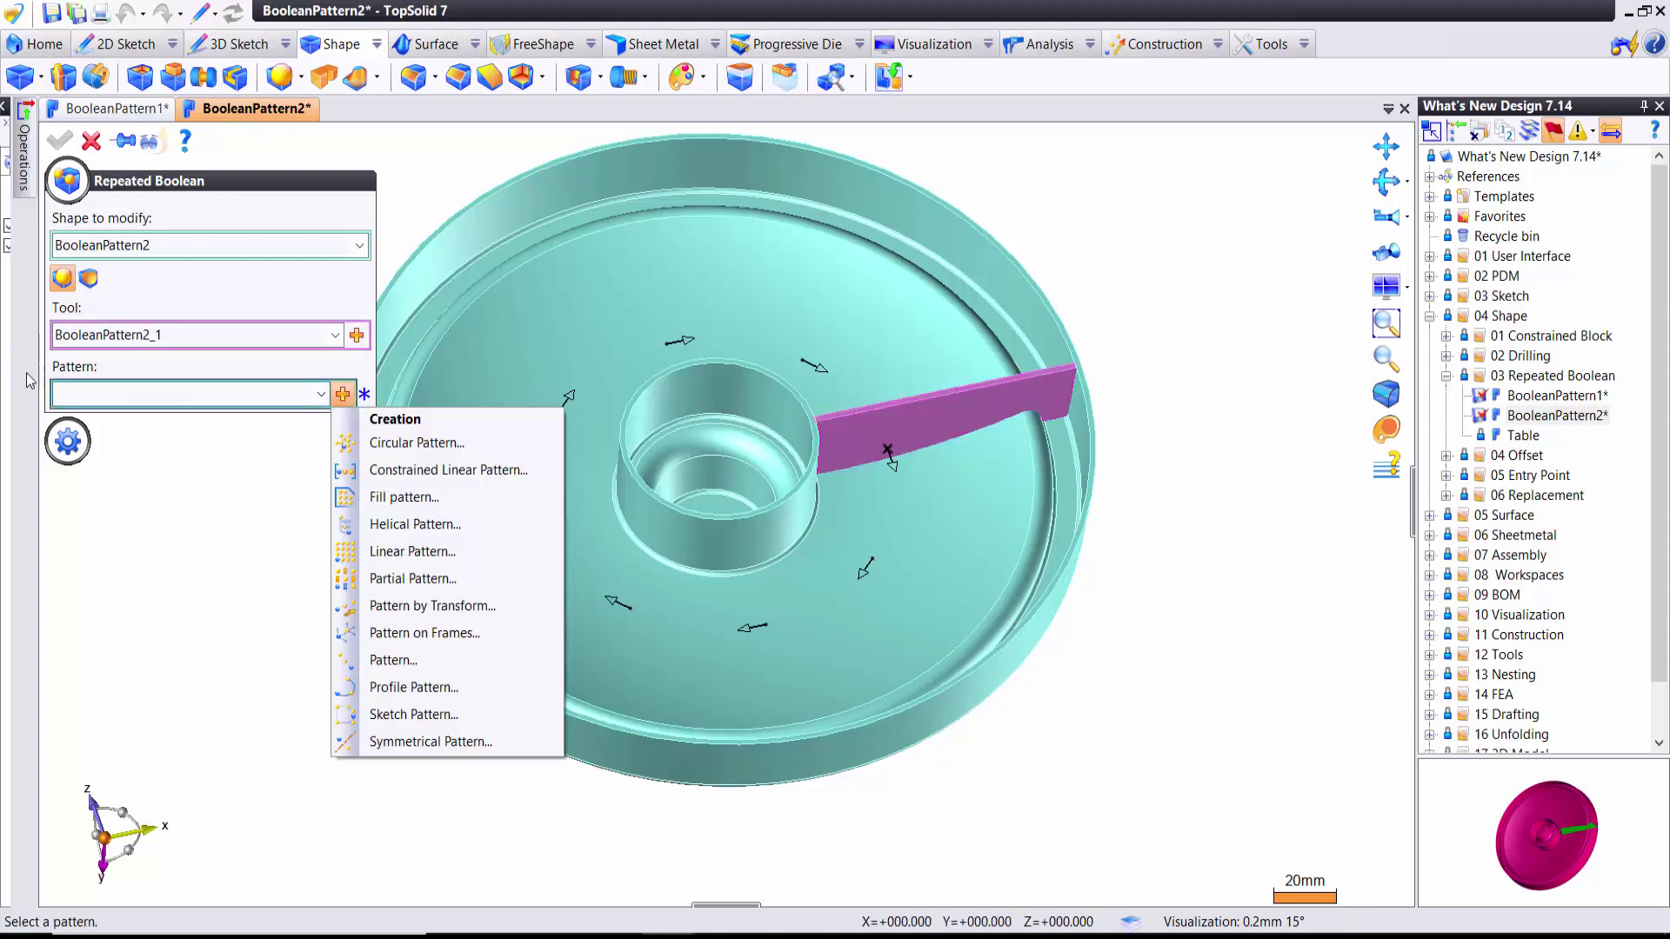
pyautogui.click(378, 445)
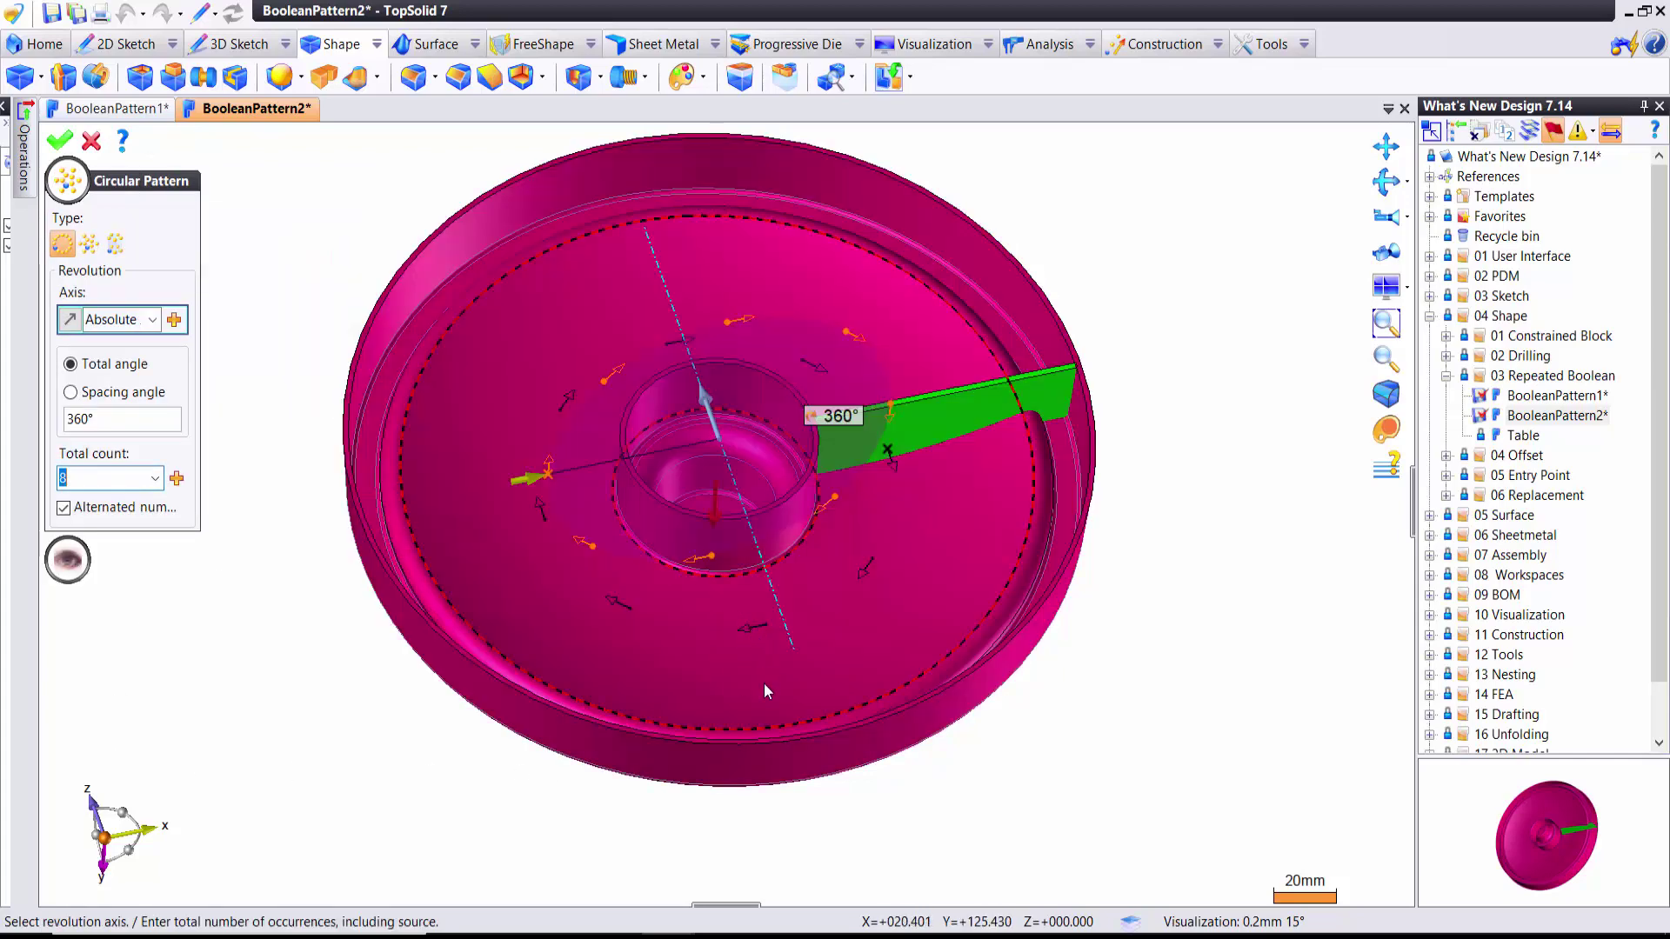
# Define an 8-copy, 360° circular pattern about the disc's inner-face axis and validate it
pyautogui.click(764, 681)
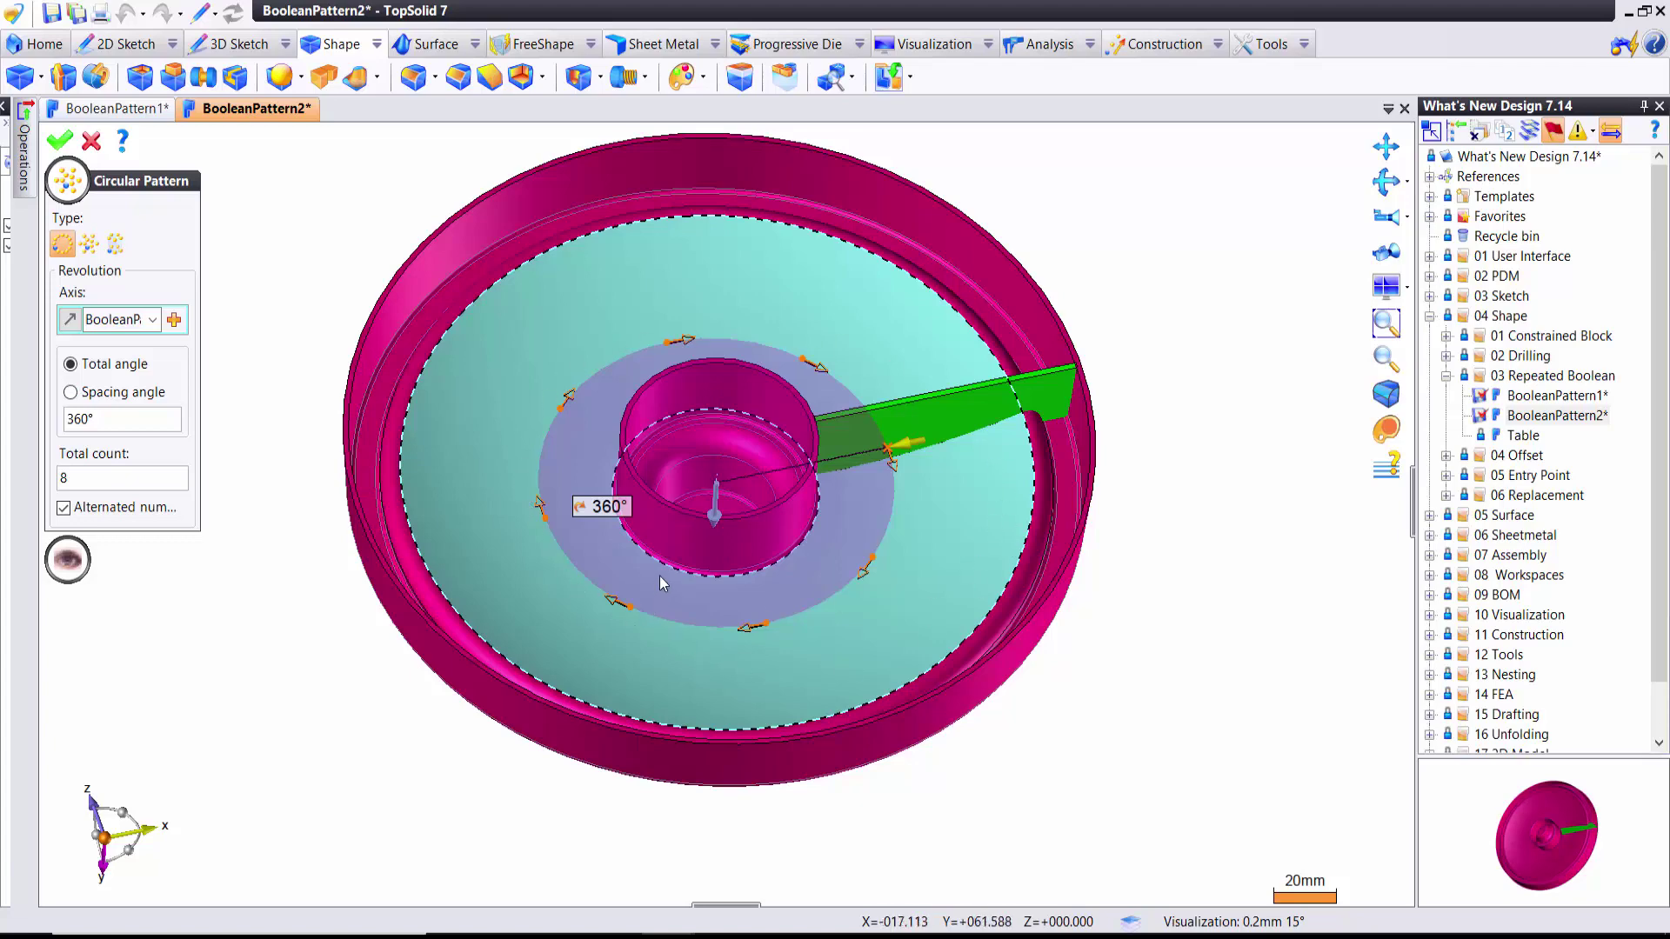
pyautogui.scroll(1, 678, 474)
pyautogui.scroll(1, 730, 487)
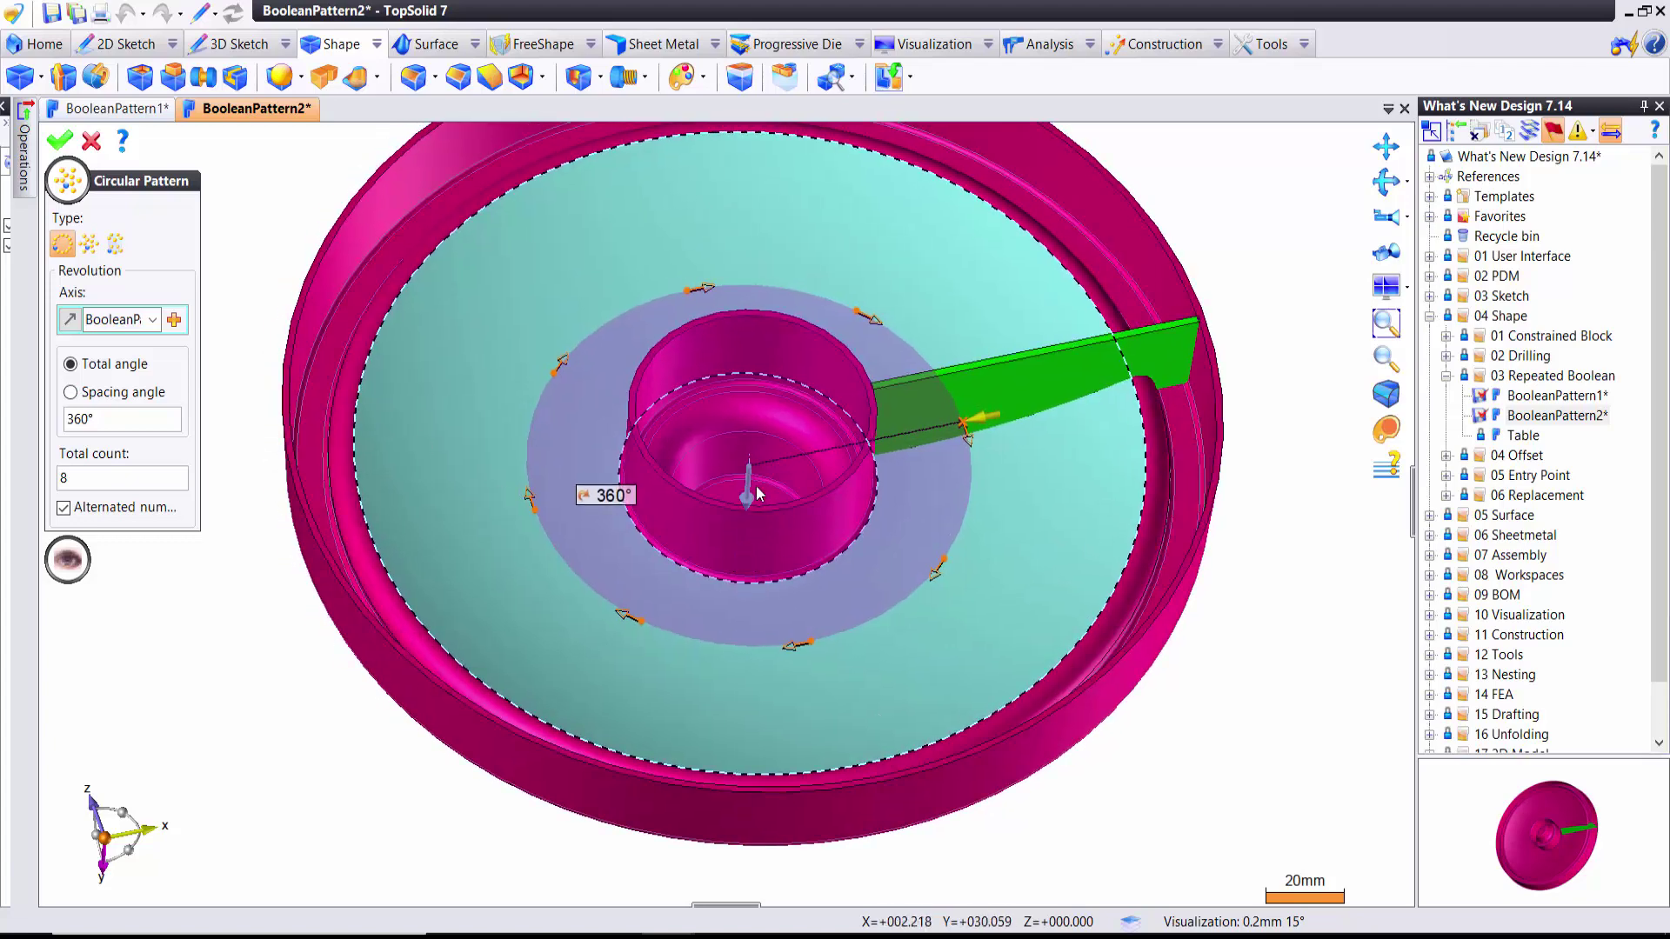
pyautogui.click(113, 478)
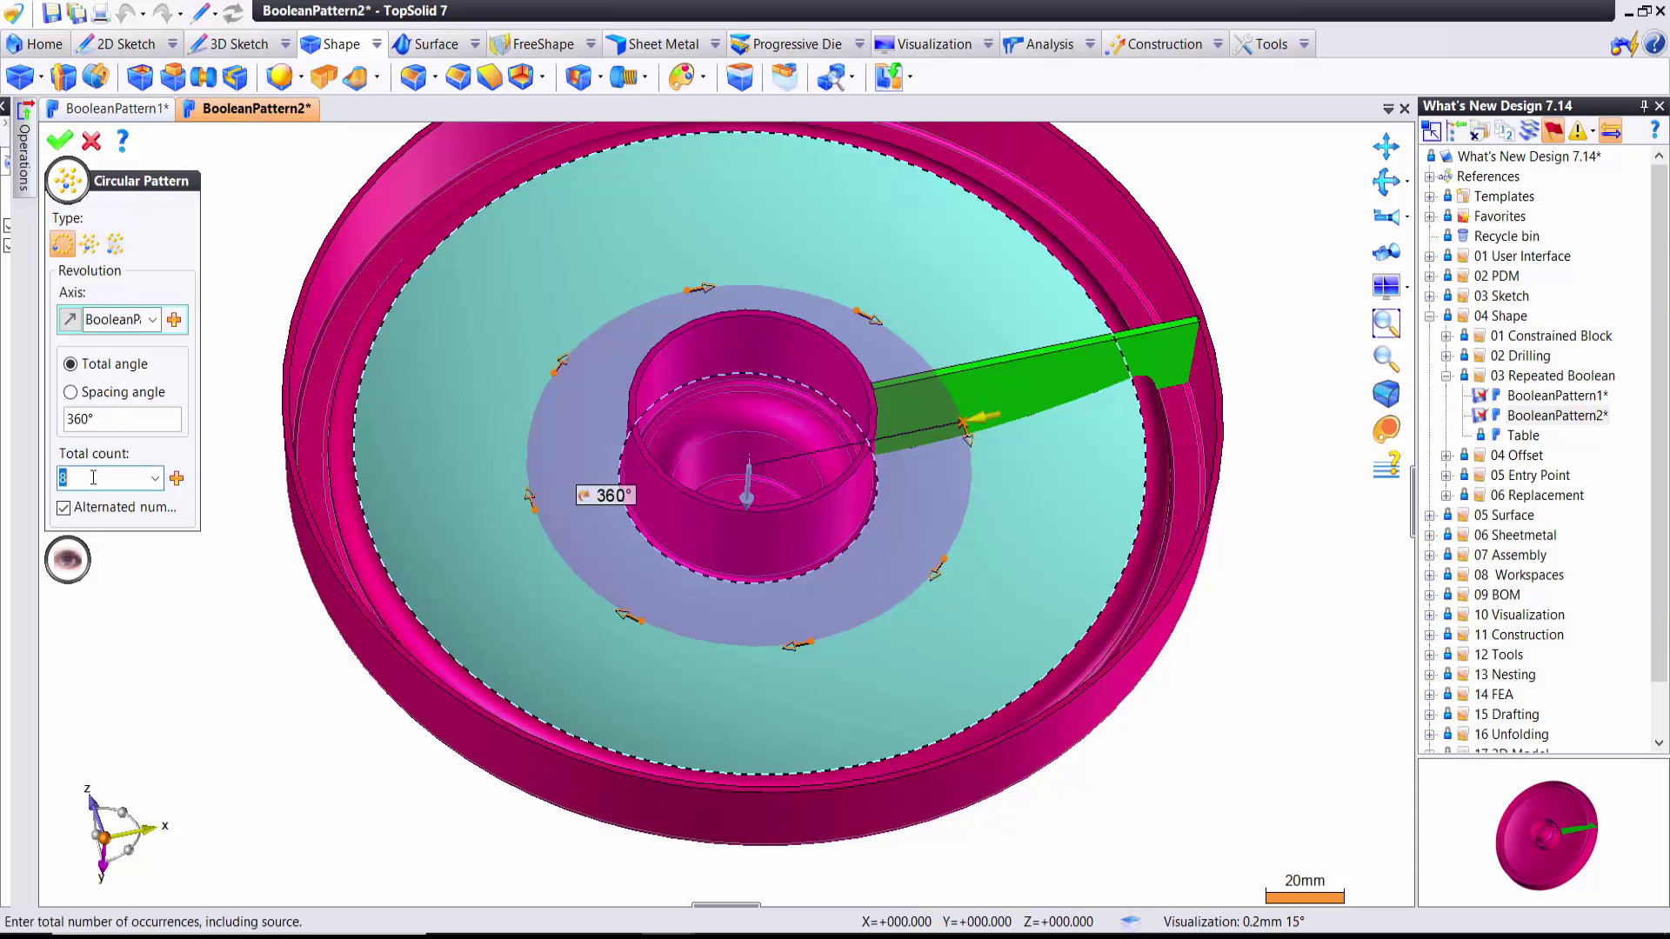
pyautogui.click(114, 426)
pyautogui.click(96, 484)
pyautogui.click(61, 141)
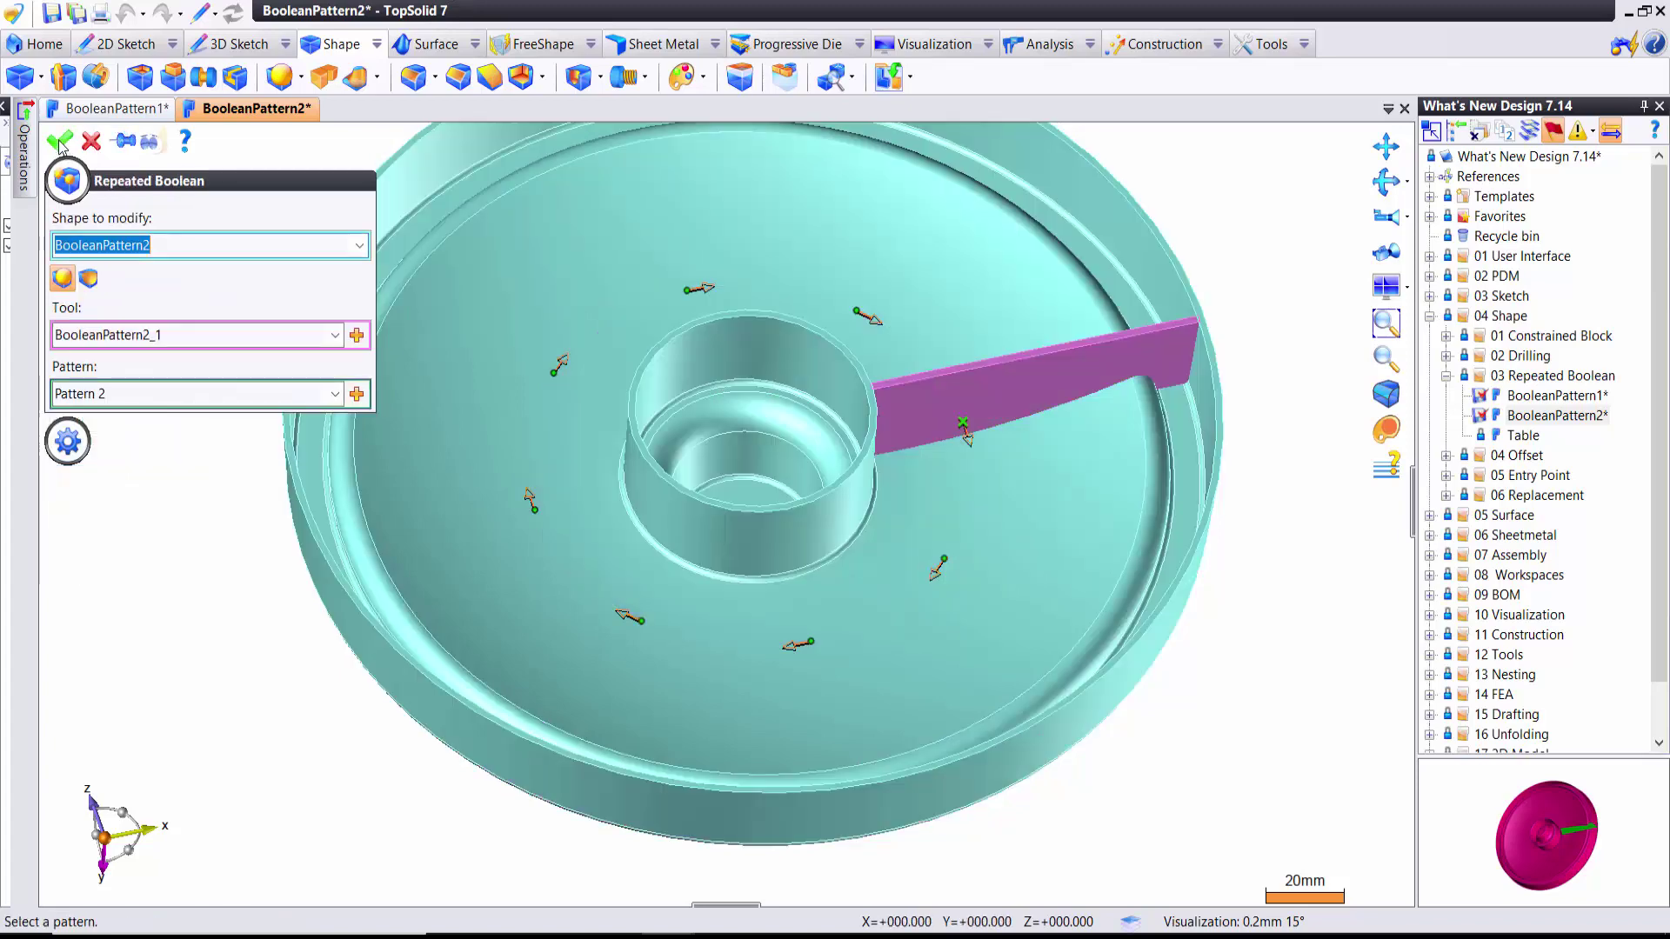
# Preview and validate the Repeated Boolean, fusing eight evenly spaced ribs around the disc's central hub
pyautogui.click(151, 142)
pyautogui.moveTo(626, 305); pyautogui.dragTo(668, 343, button='middle')
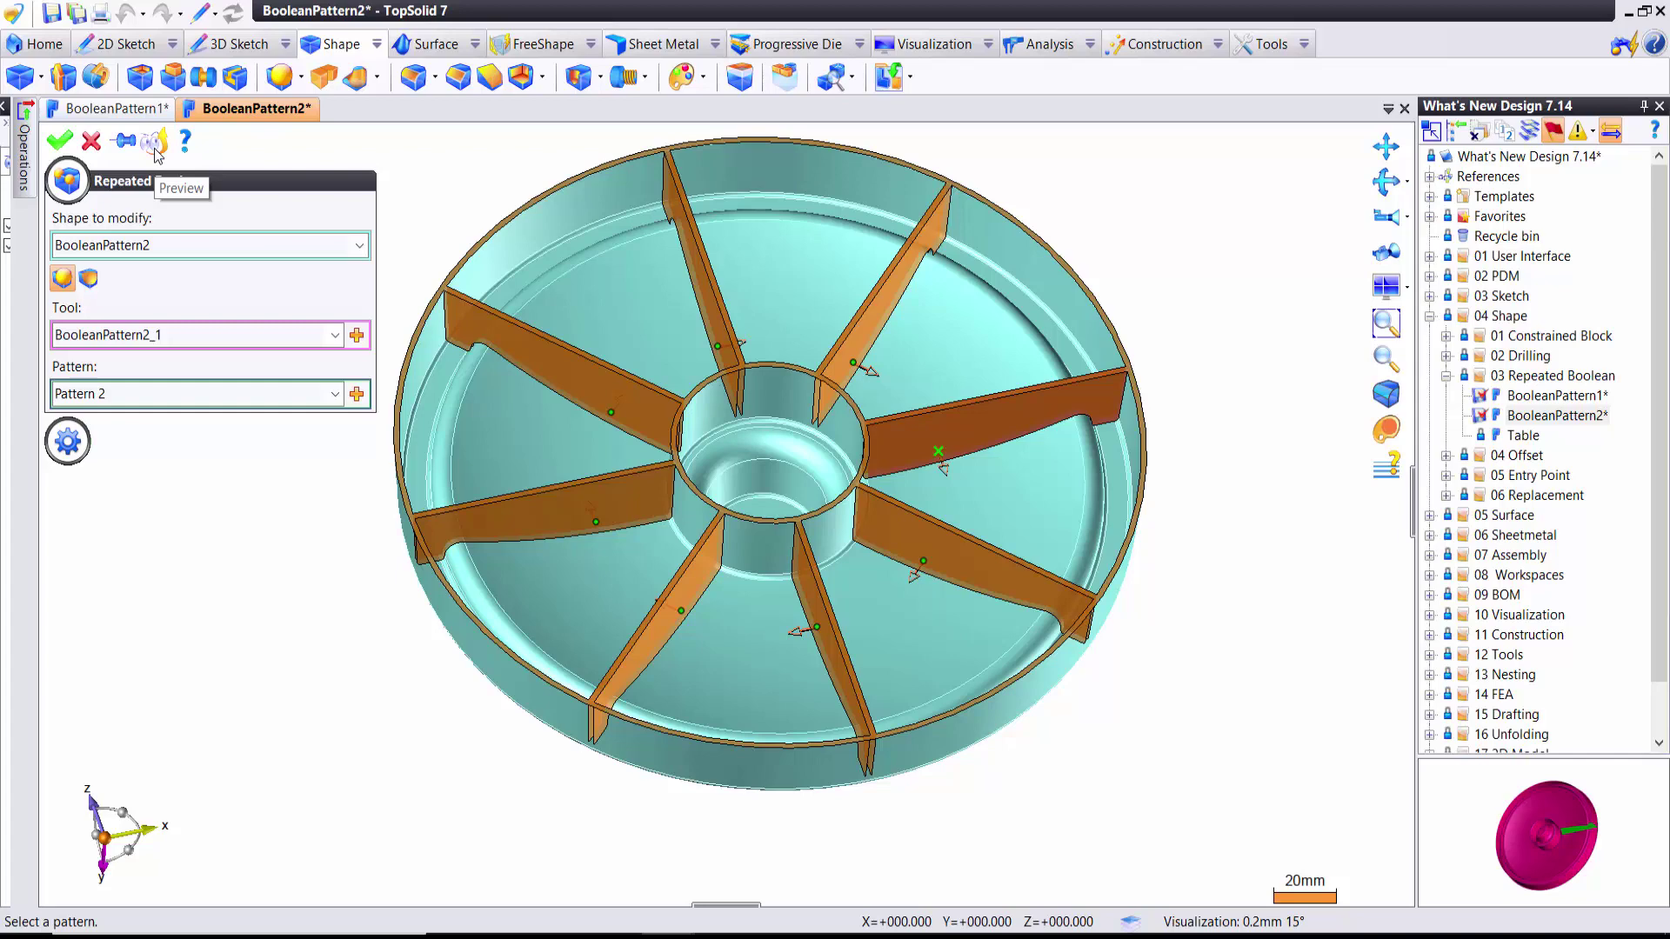
pyautogui.click(59, 142)
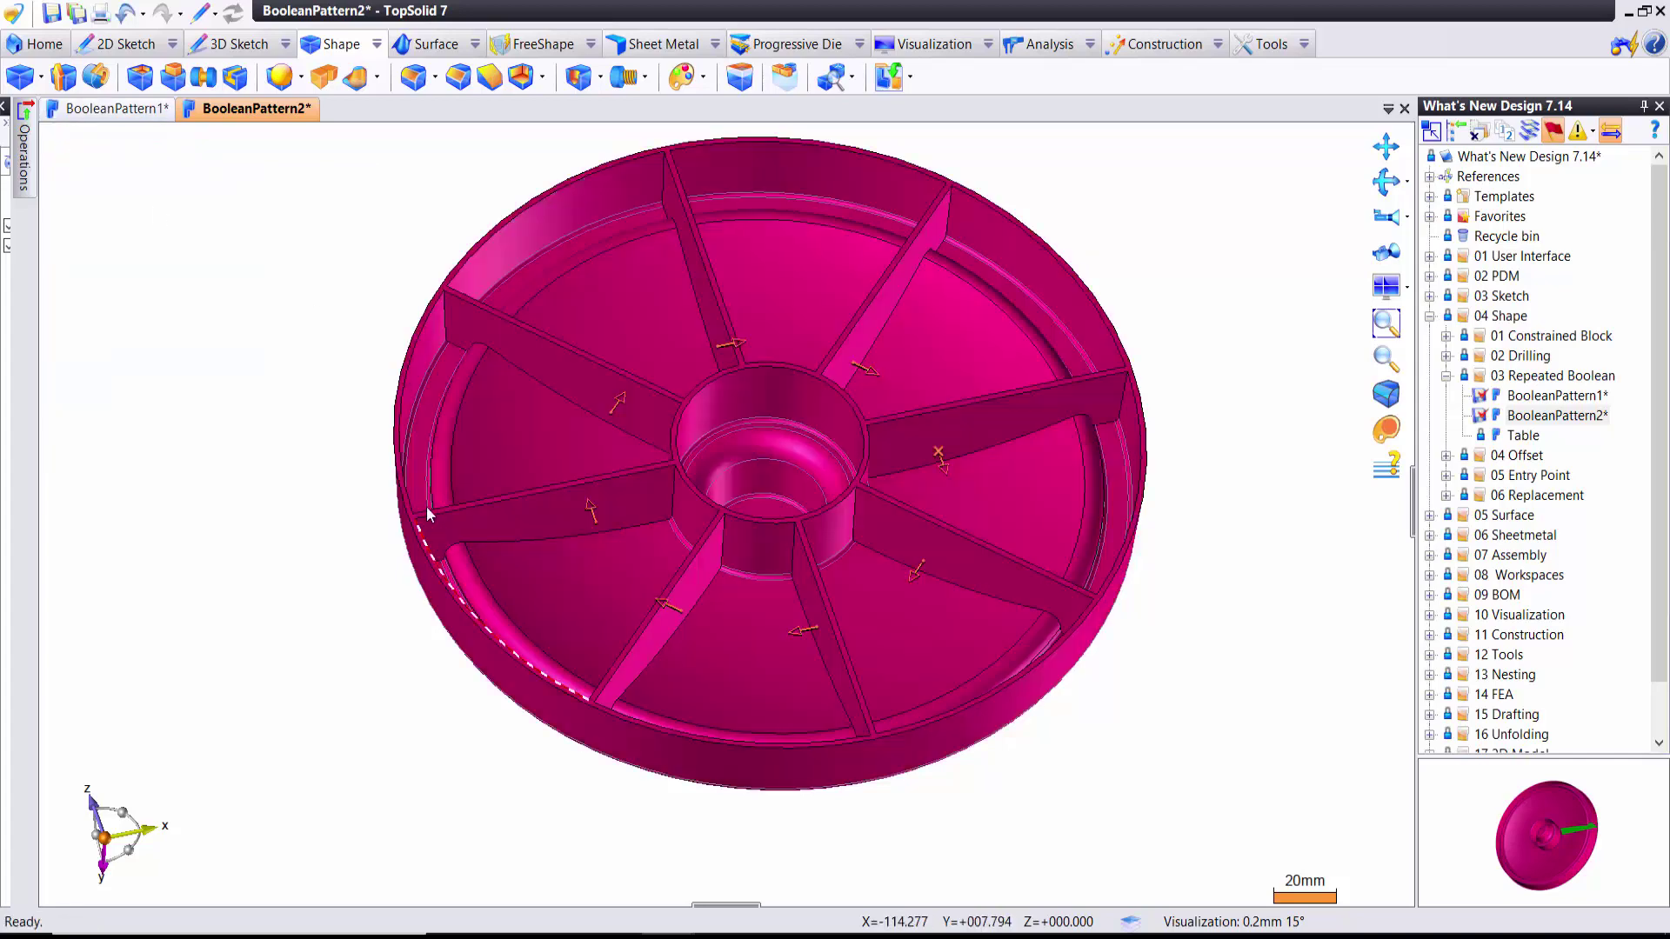
pyautogui.moveTo(706, 588)
pyautogui.mouseDown(button='middle')
pyautogui.moveTo(738, 615)
pyautogui.moveTo(734, 582)
pyautogui.moveTo(764, 573)
pyautogui.mouseUp(button='middle')
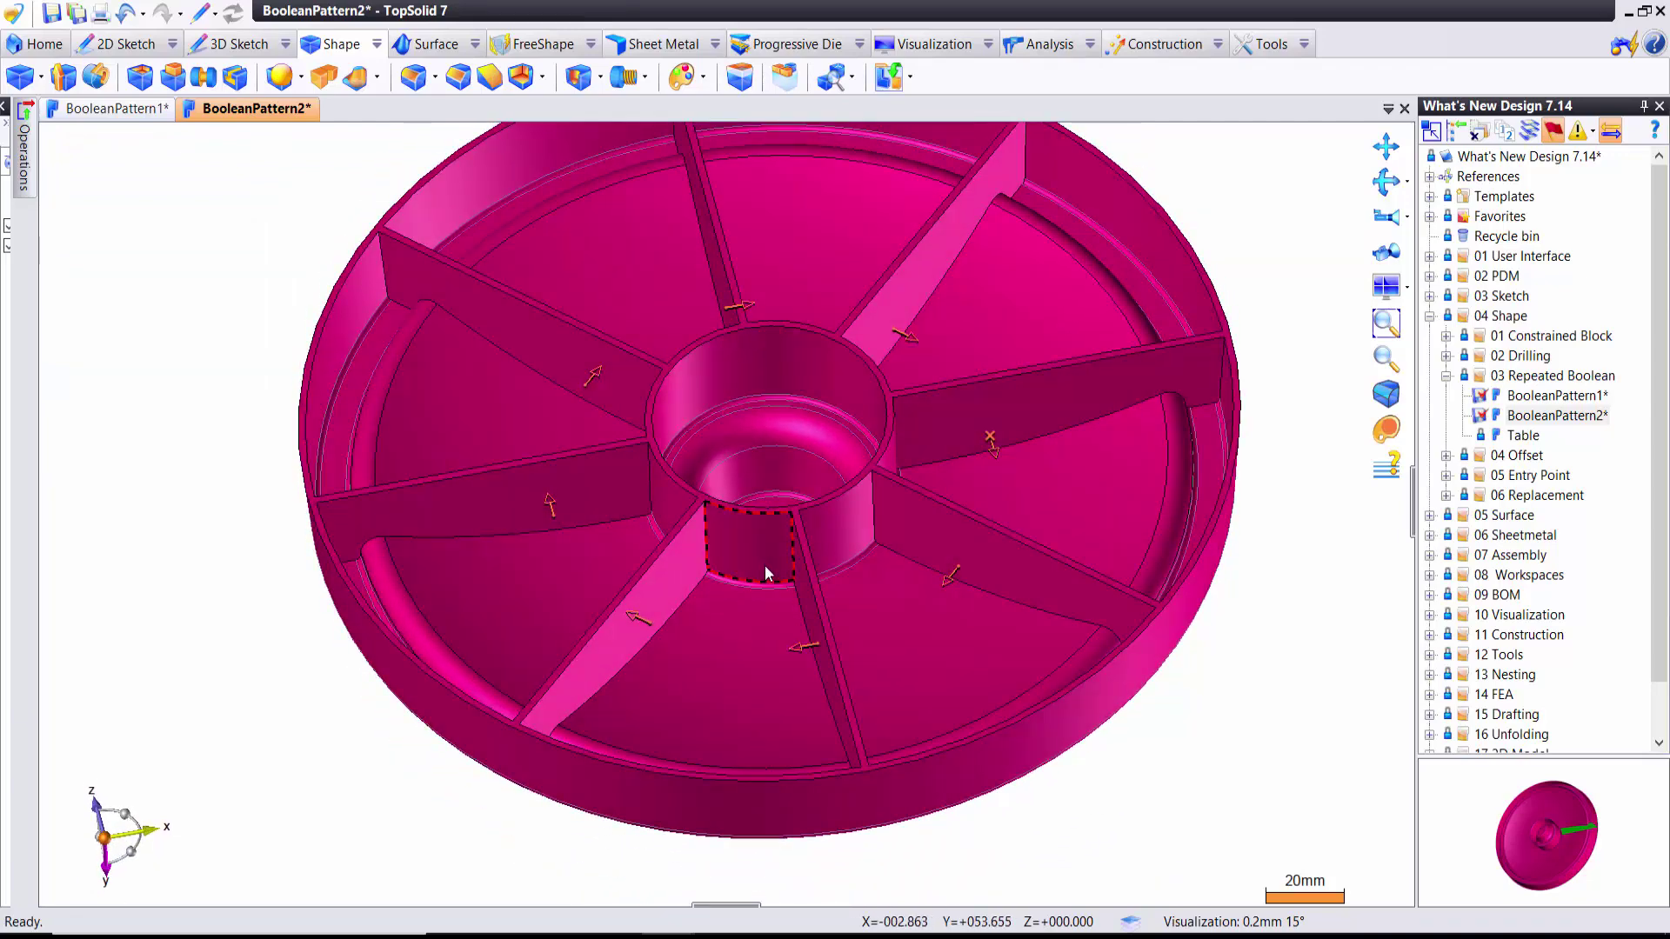